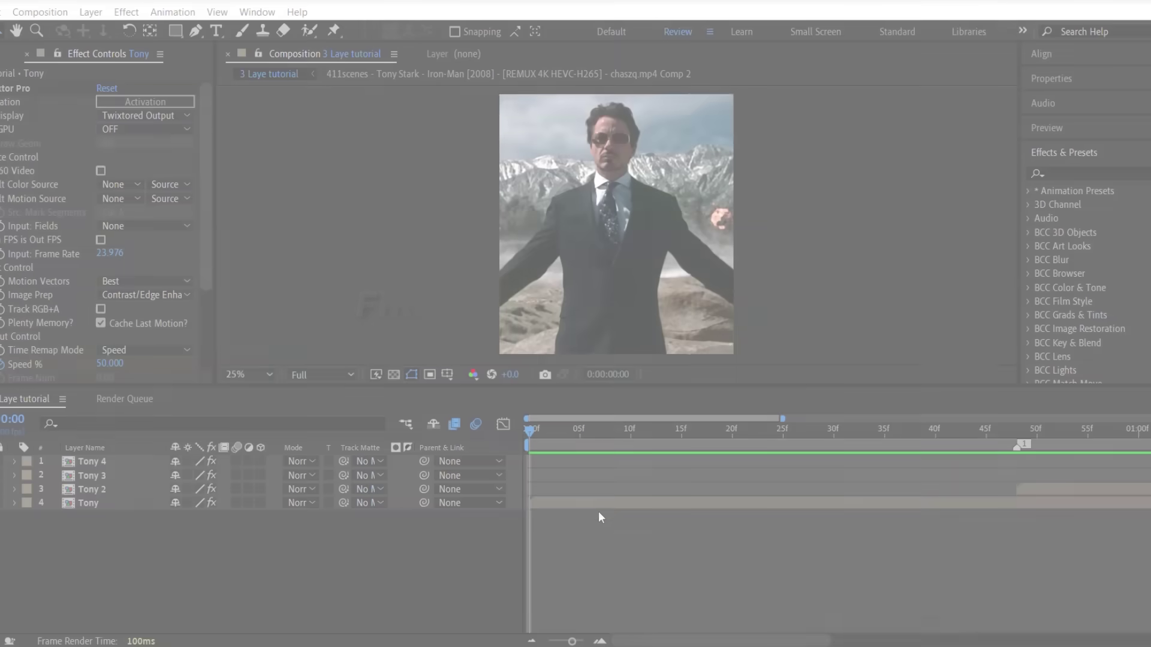
- Duplicate the Tony layer, pre-compose the duplicate with all attributes moved into the new composition, and open that composition
key(space)
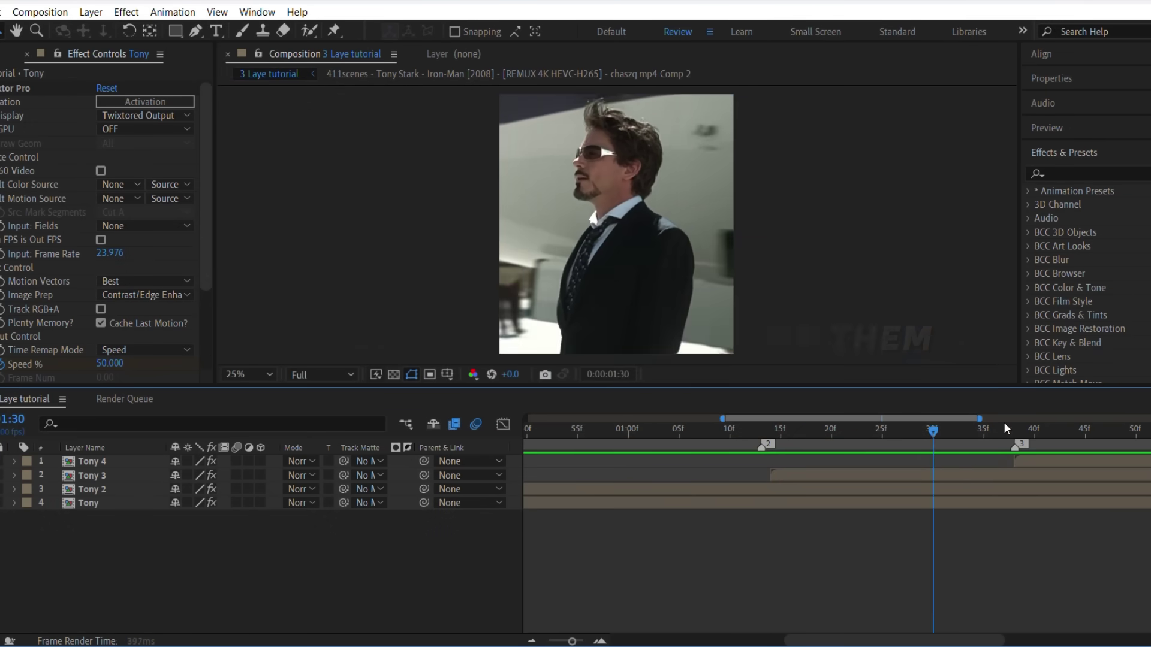
key(space)
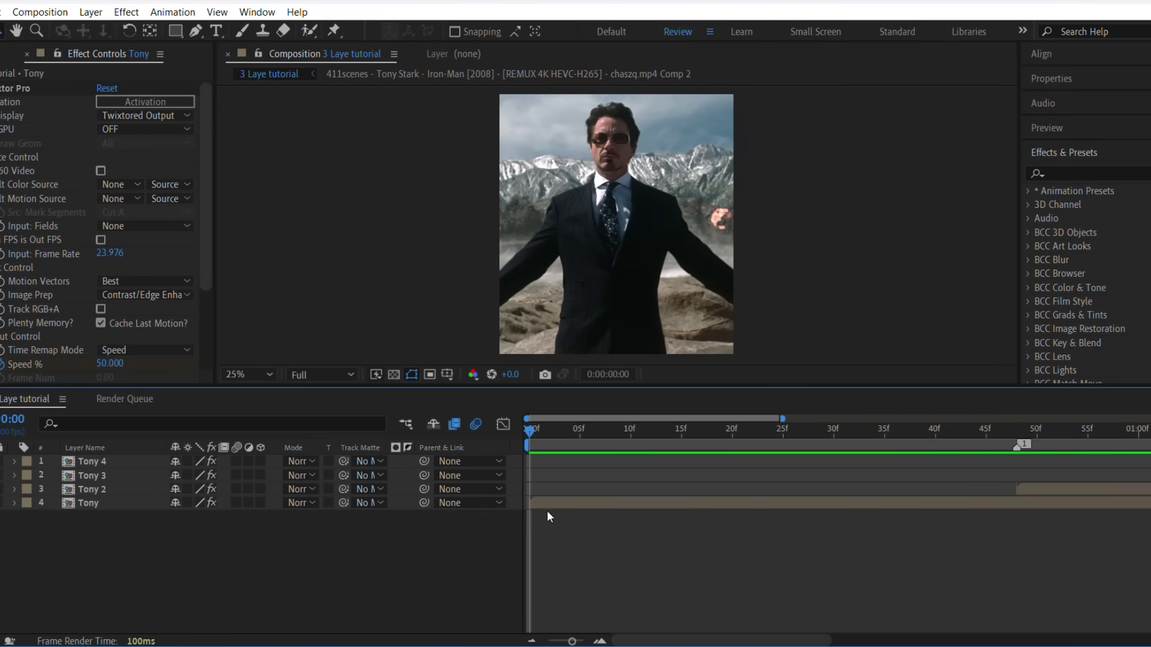
click(555, 506)
key(ctrl+d)
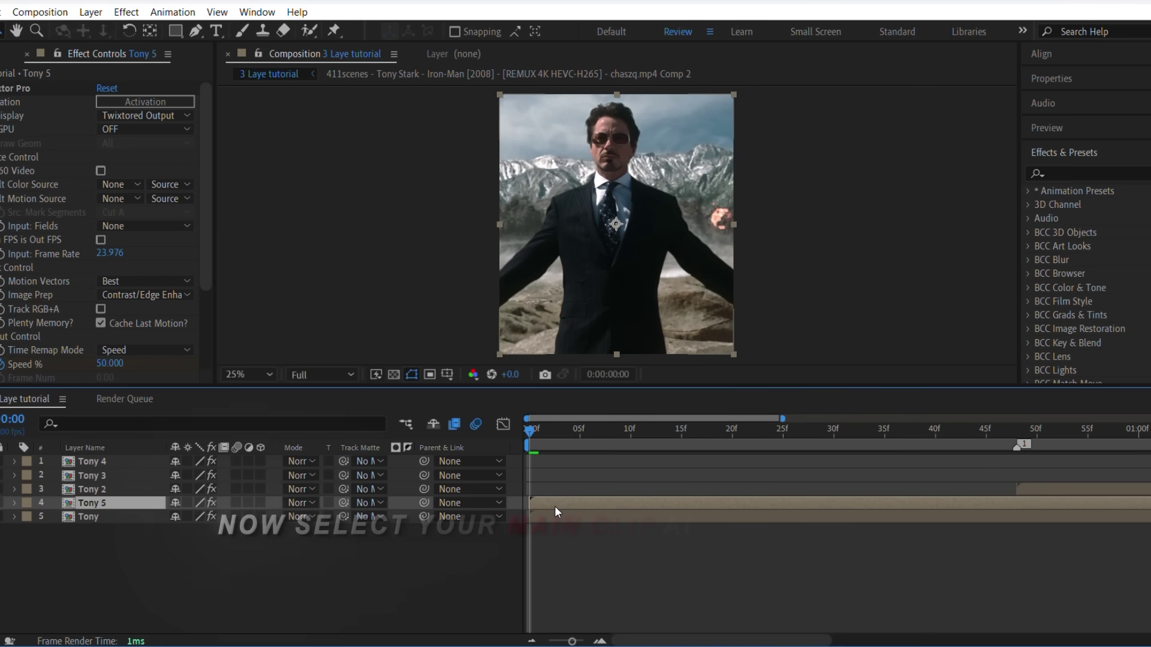
right_click(555, 505)
click(624, 404)
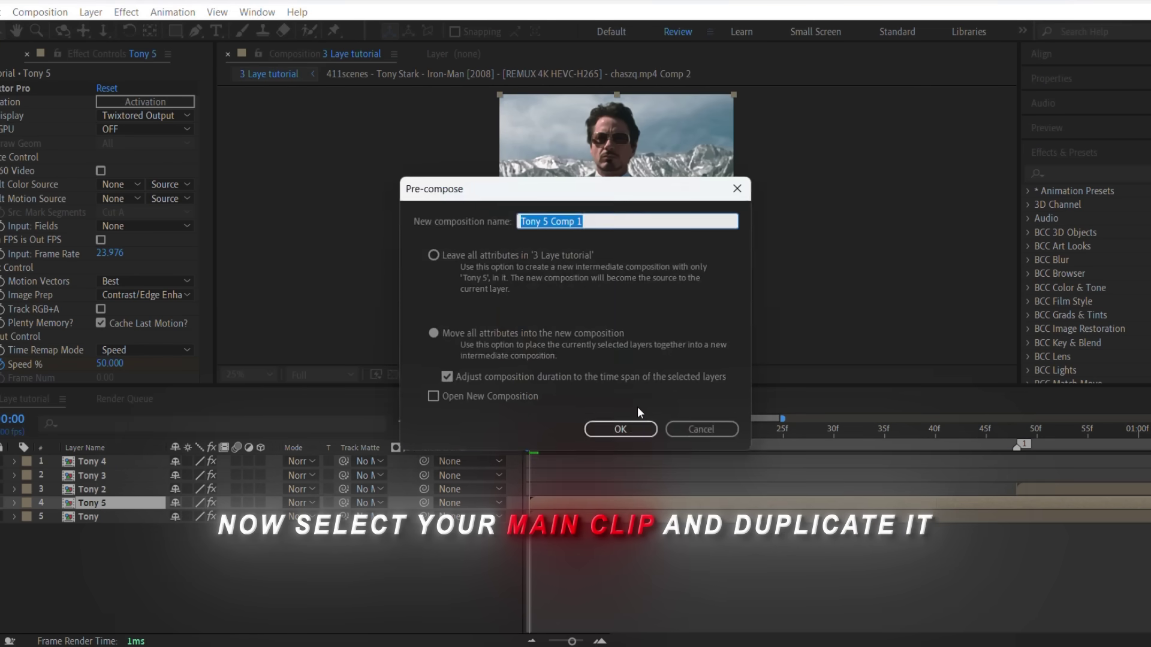
click(623, 429)
double_click(556, 506)
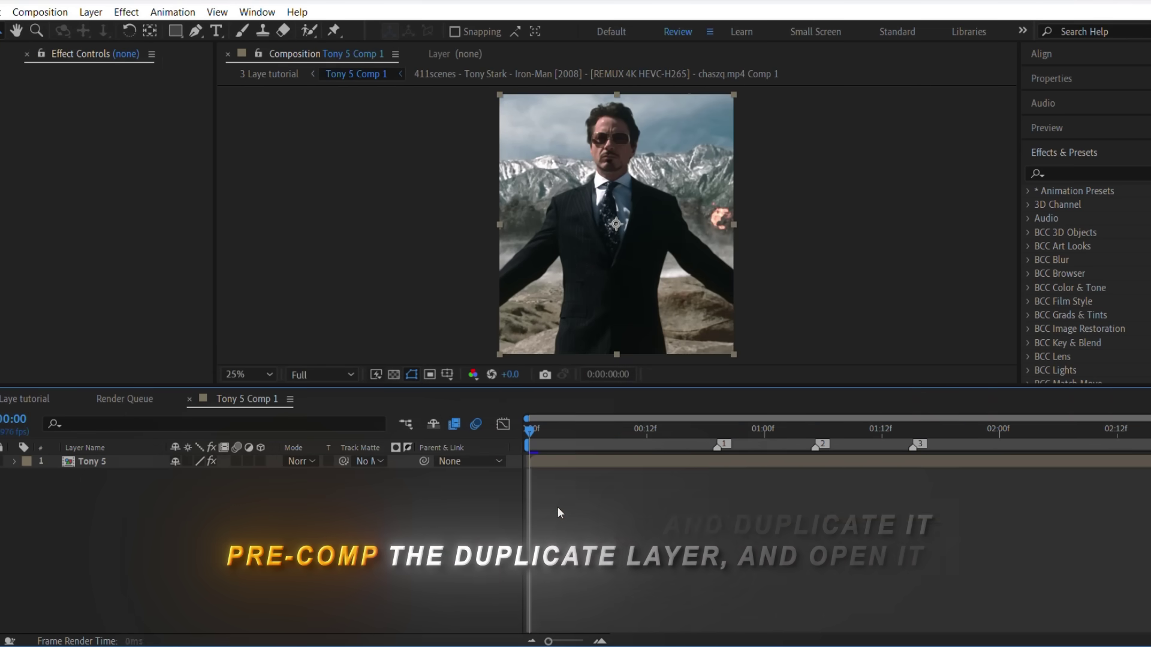
- Use the Roto Brush on the pre-comp's clip to select the standing man, including his head, suit and outstretched arms
click(573, 460)
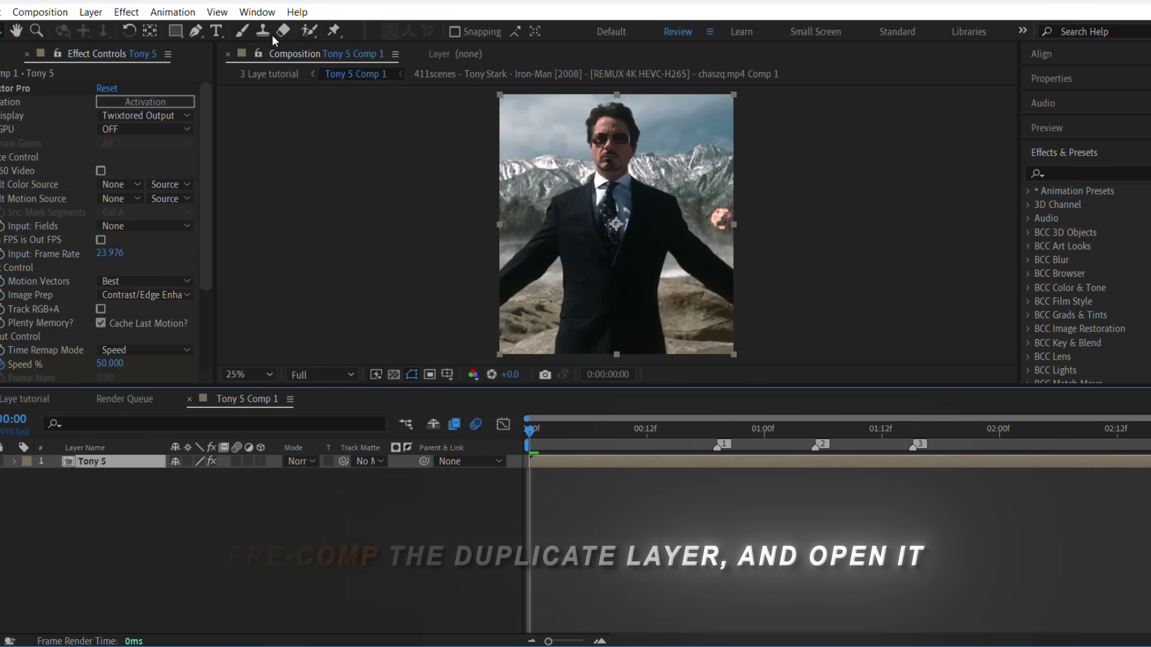
click(310, 29)
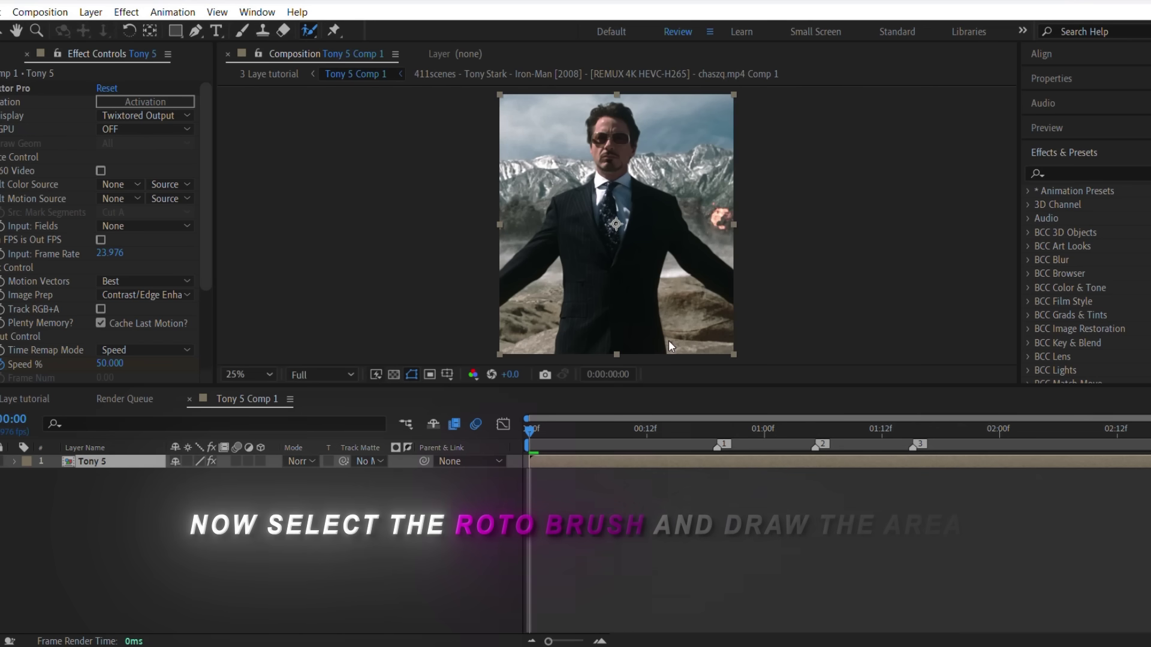
double_click(621, 465)
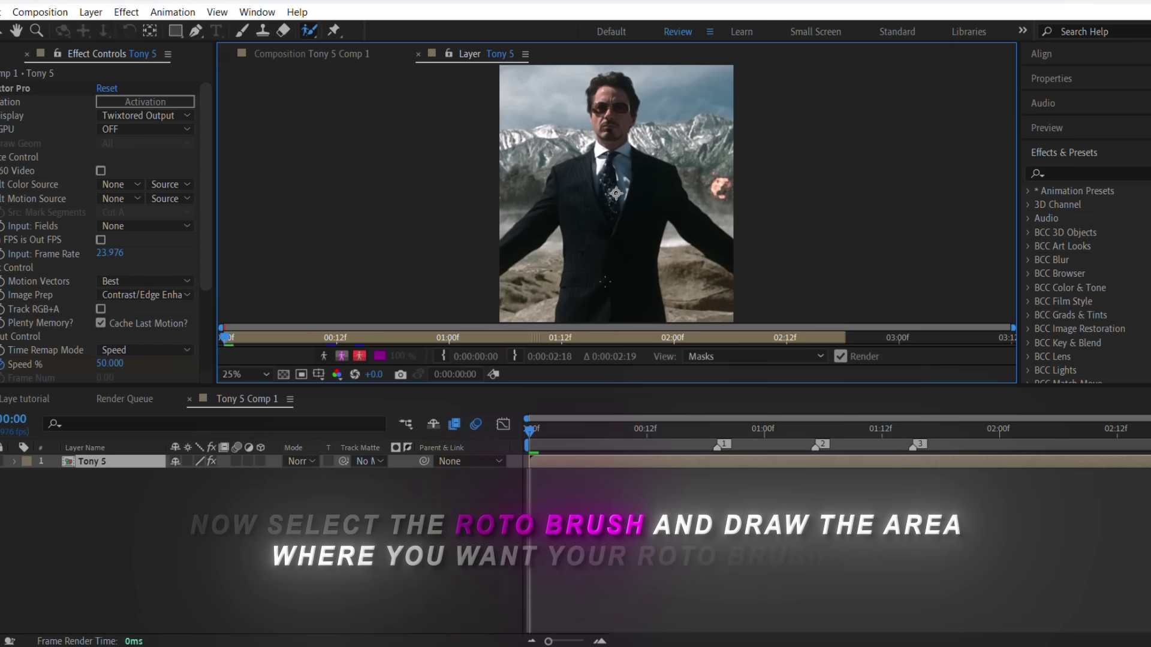
drag(612, 99, 621, 252)
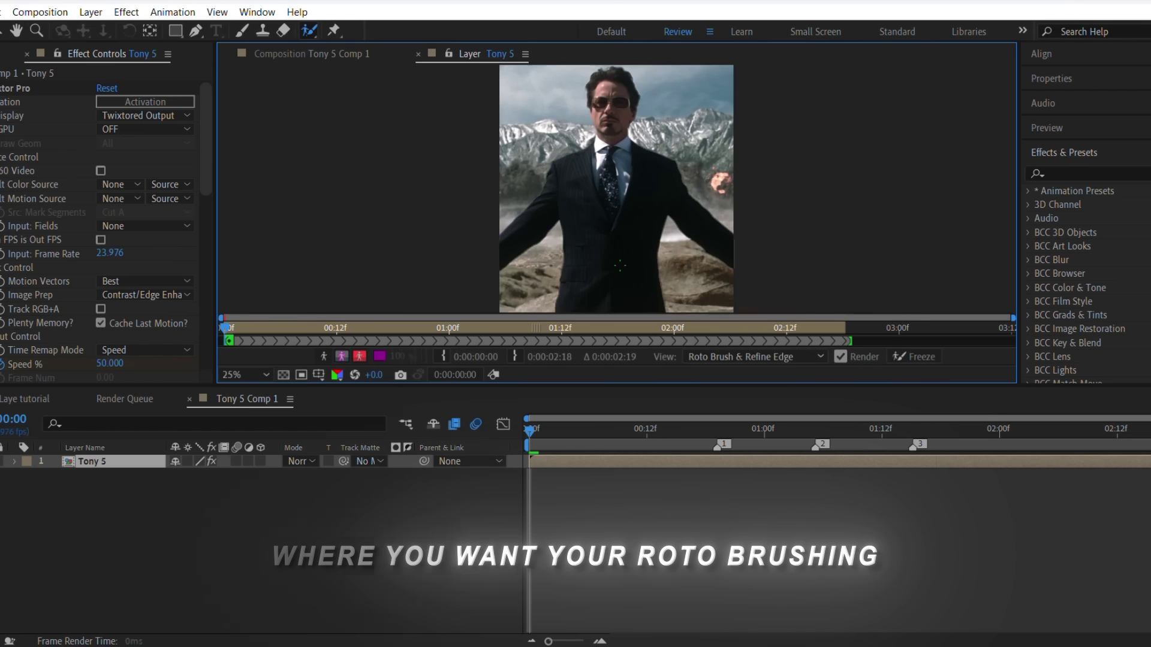
key(period)
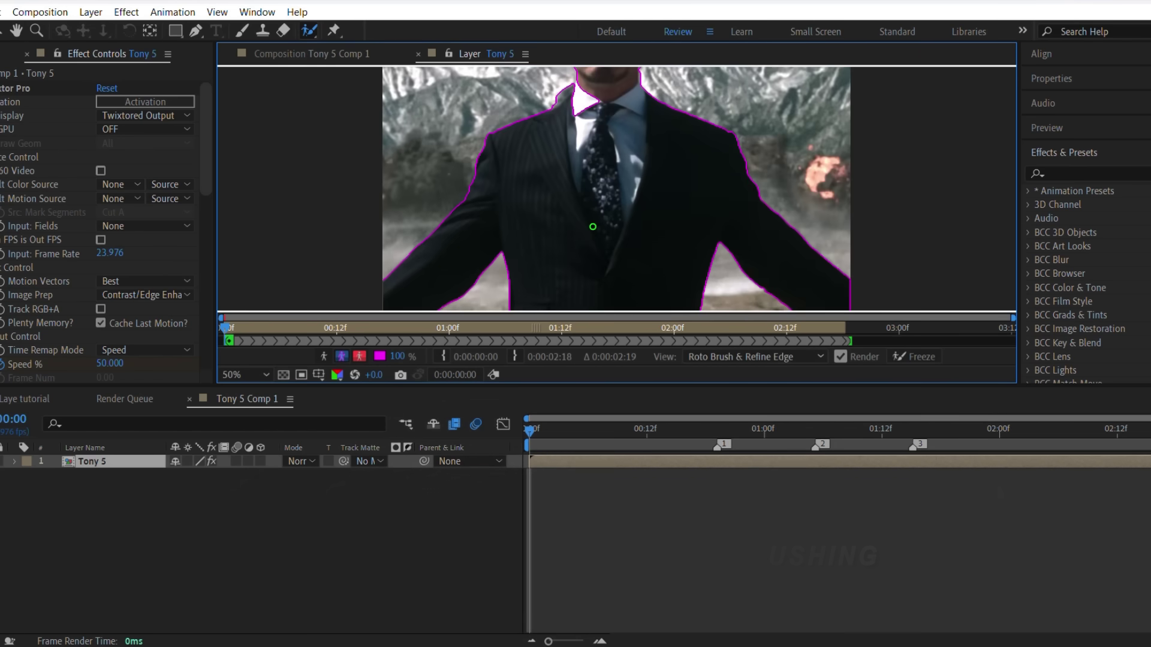
key(period)
drag(463, 172, 462, 371)
drag(573, 205, 573, 377)
key(shift+slash)
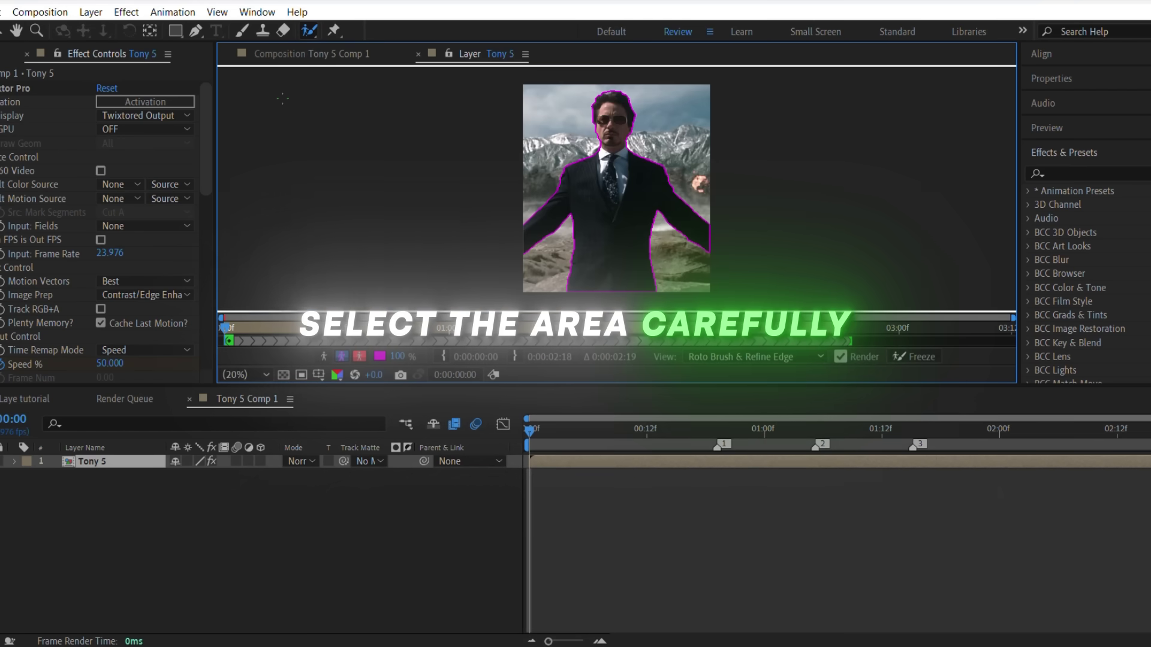
- Freeze the Roto Brush selection across the clip and return to the 3 Laye tutorial composition
key(v)
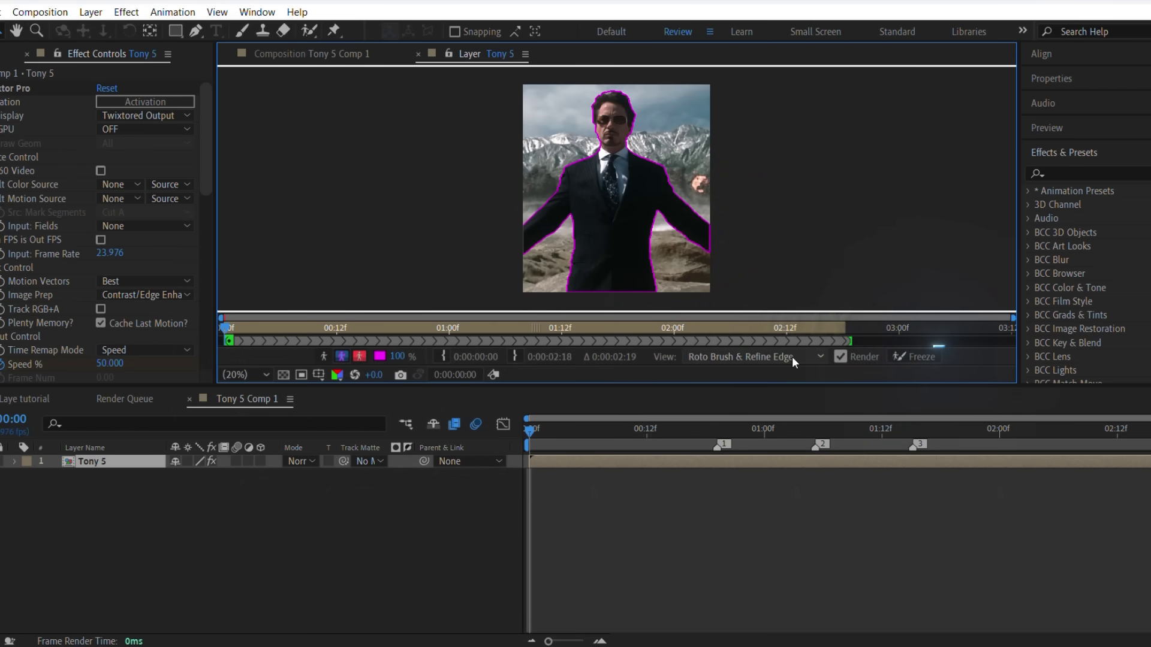
click(916, 357)
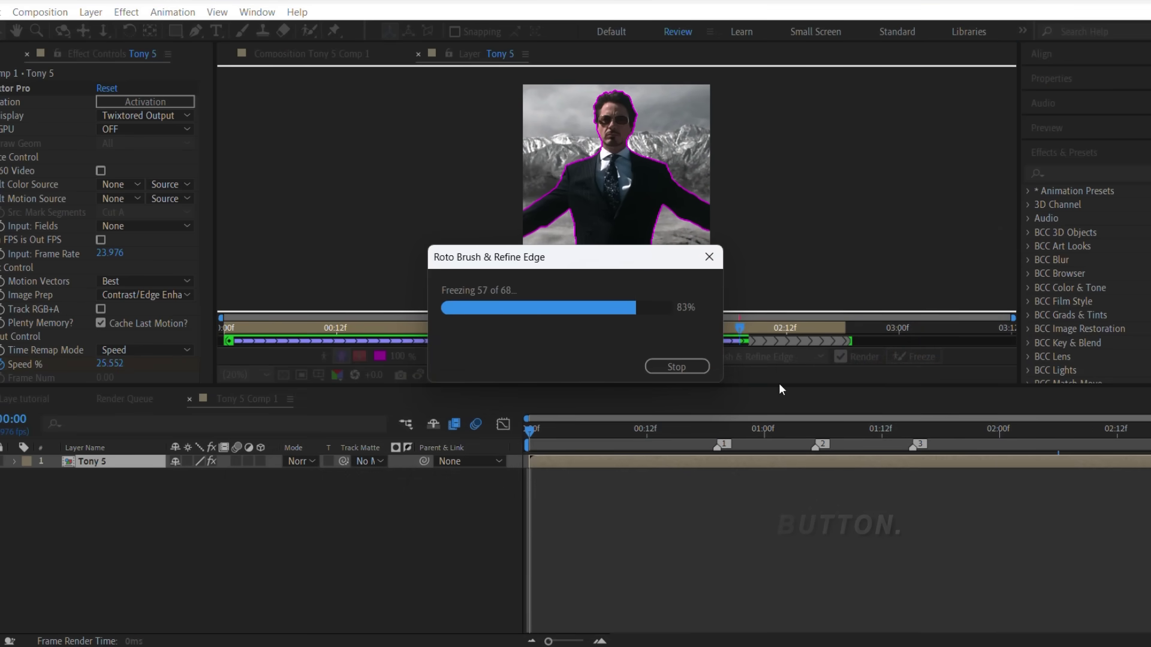
click(50, 403)
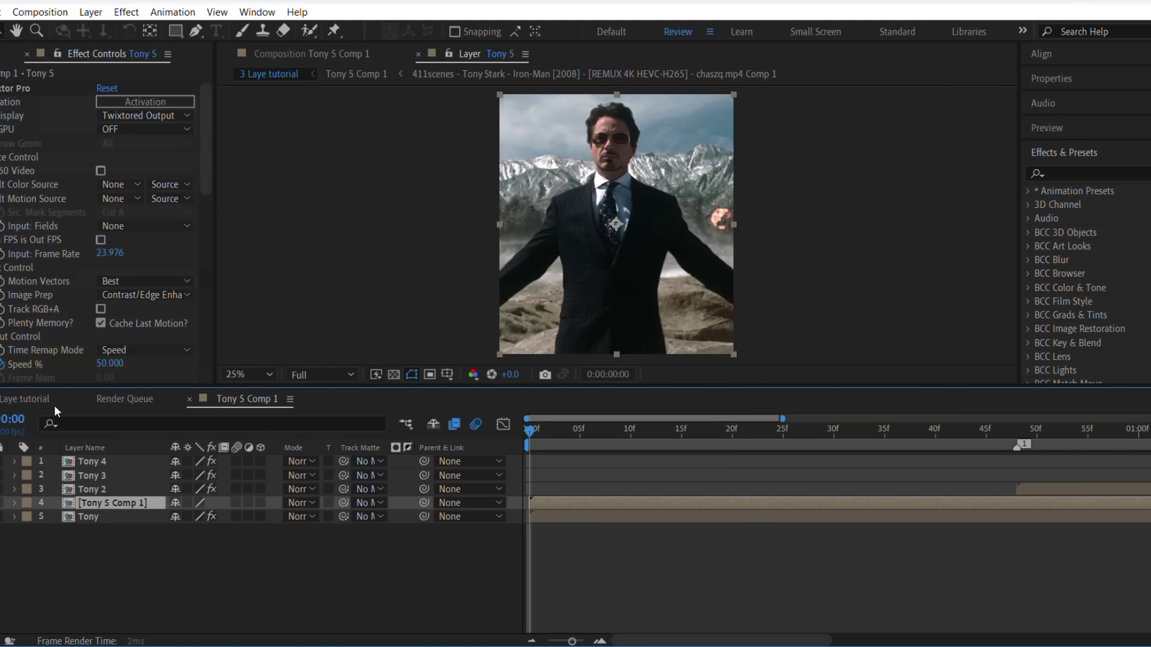
- At 0:00:00:48, where Tony 2 starts, draw an unfilled rectangle with a white 15 px stroke around the whole frame as a new shape layer
click(134, 534)
scroll(135, 534, right, 8)
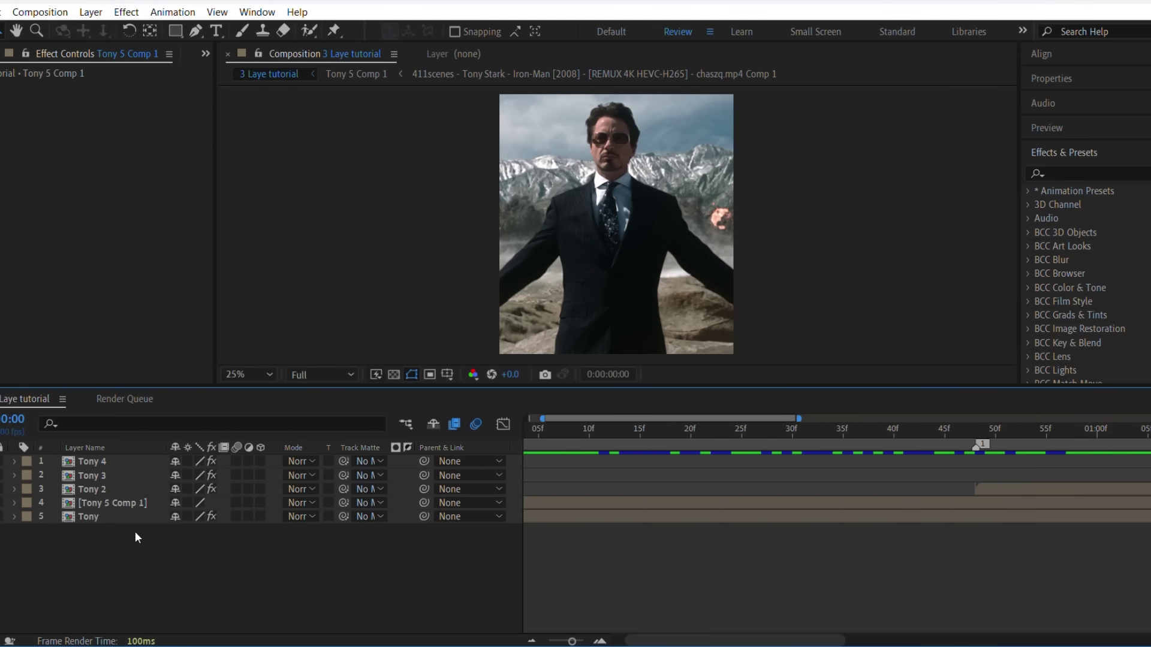
scroll(439, 496, left, 1)
click(603, 437)
click(629, 492)
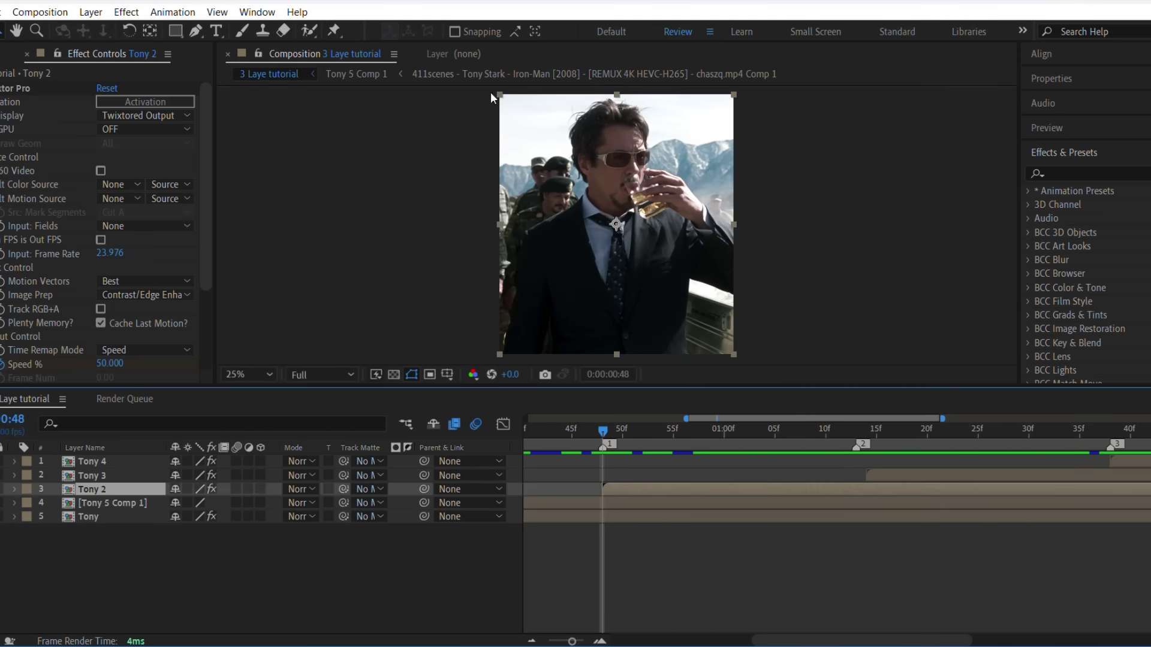
click(721, 543)
click(176, 32)
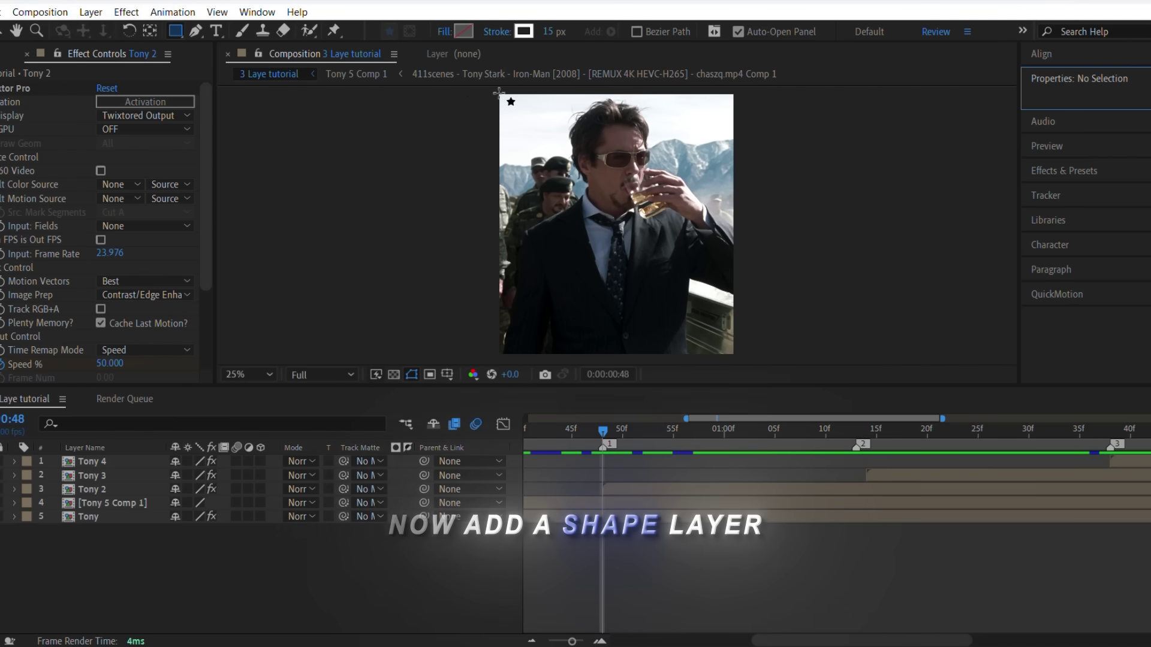
drag(498, 92, 767, 372)
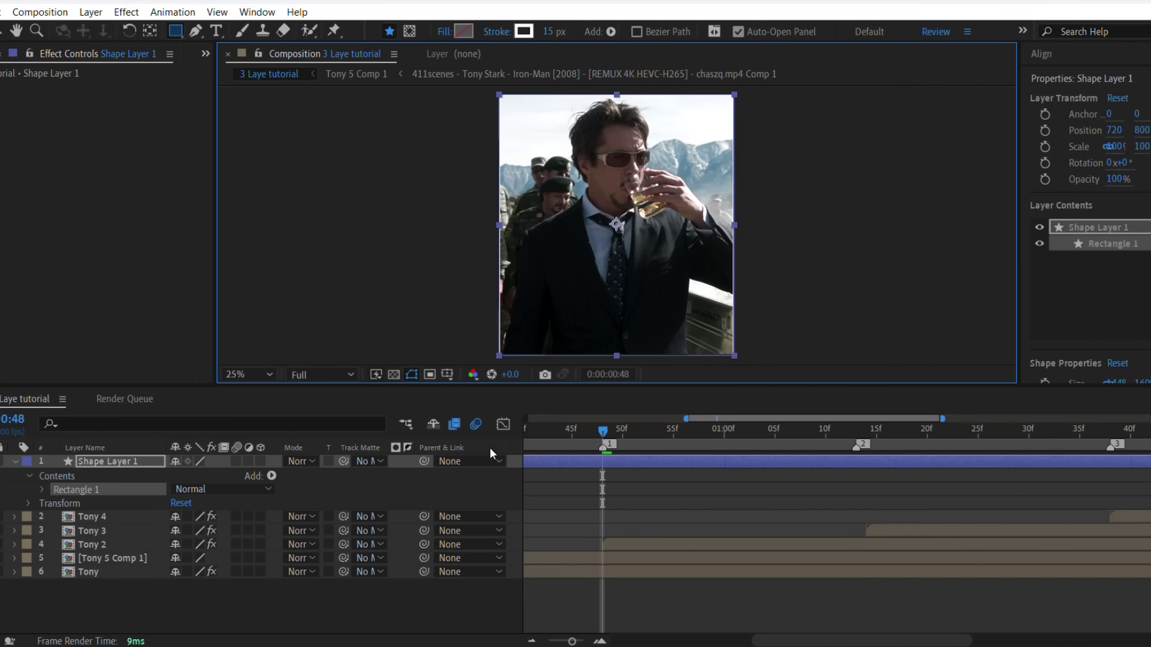
- Place the shape layer directly above Tony 2, starting at marker 1, and parent it to Tony 2
drag(147, 465, 560, 534)
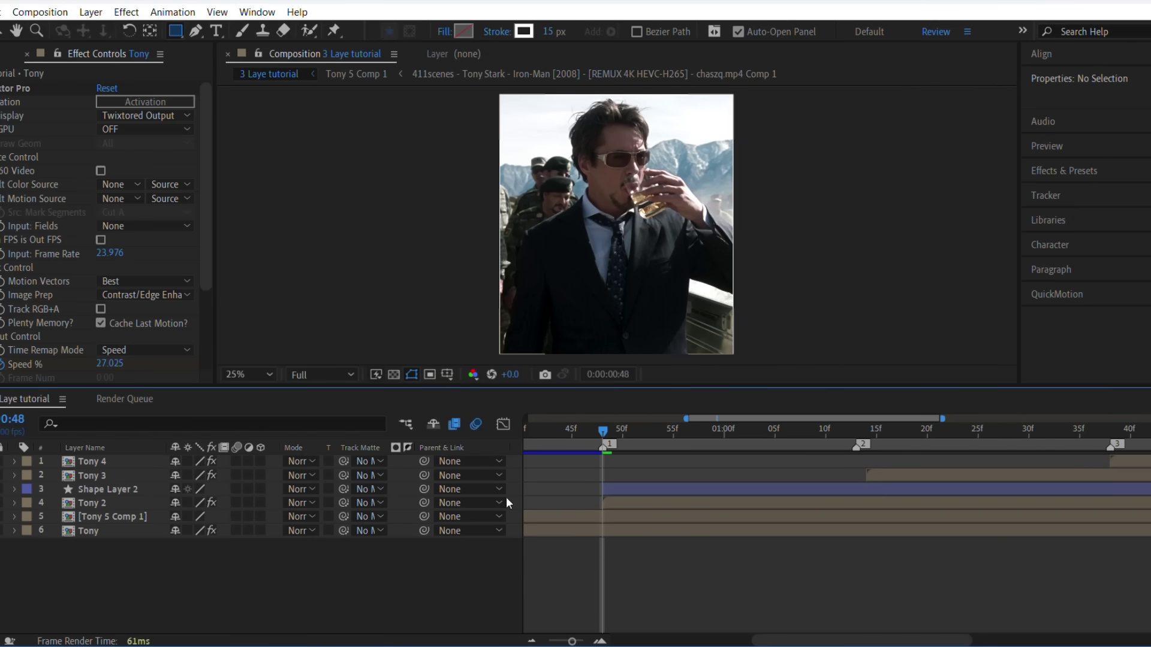
drag(423, 493, 114, 517)
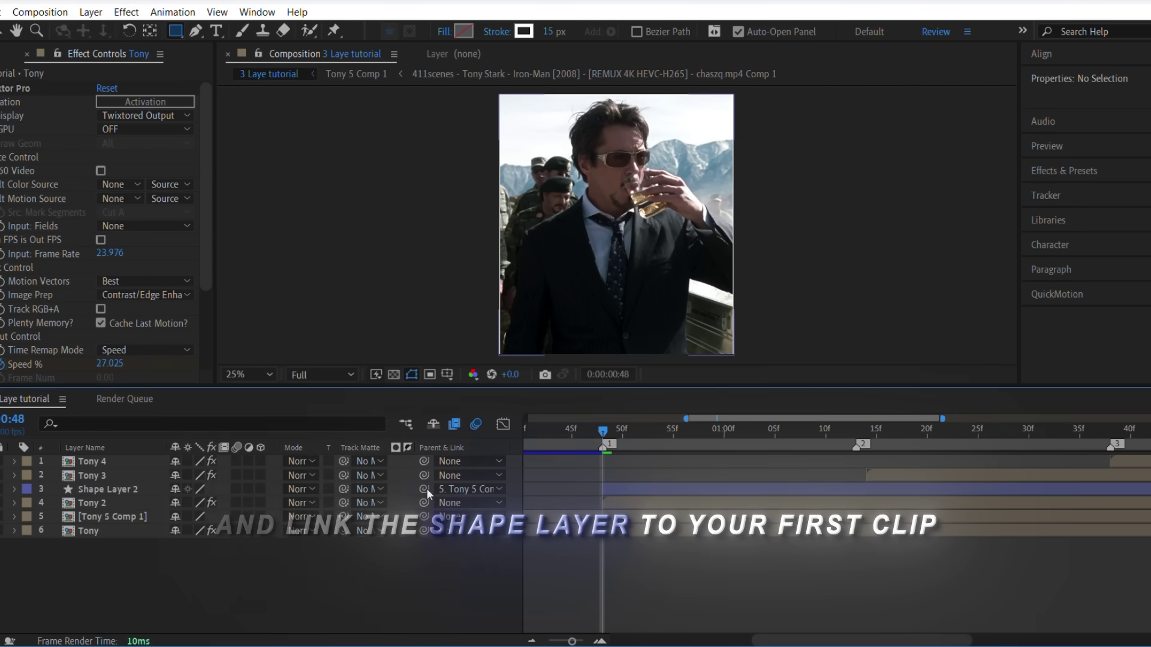
drag(424, 489, 351, 502)
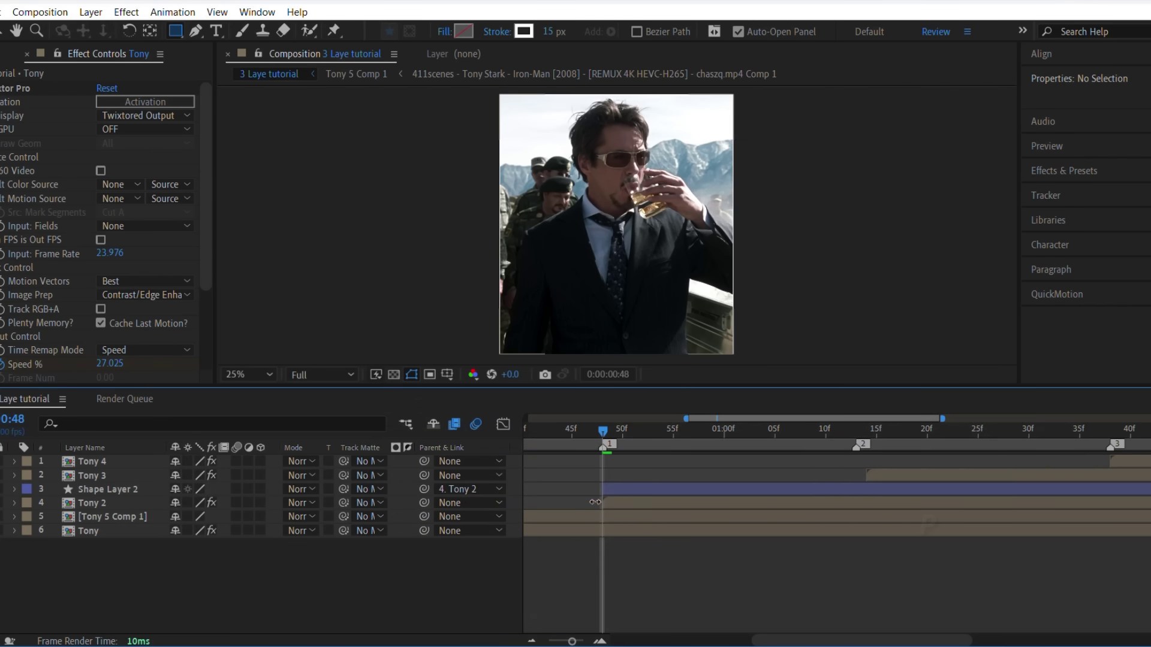
- Set the scale of the Tony 2 layer to 52%
click(635, 502)
key(s)
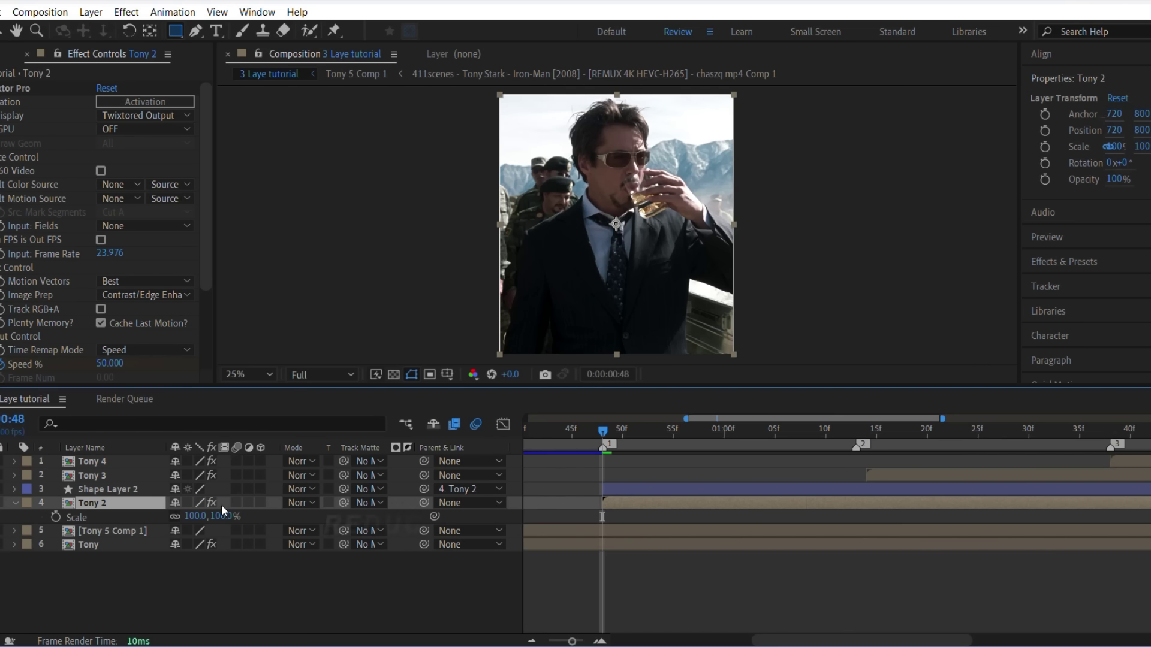
click(198, 516)
text(52)
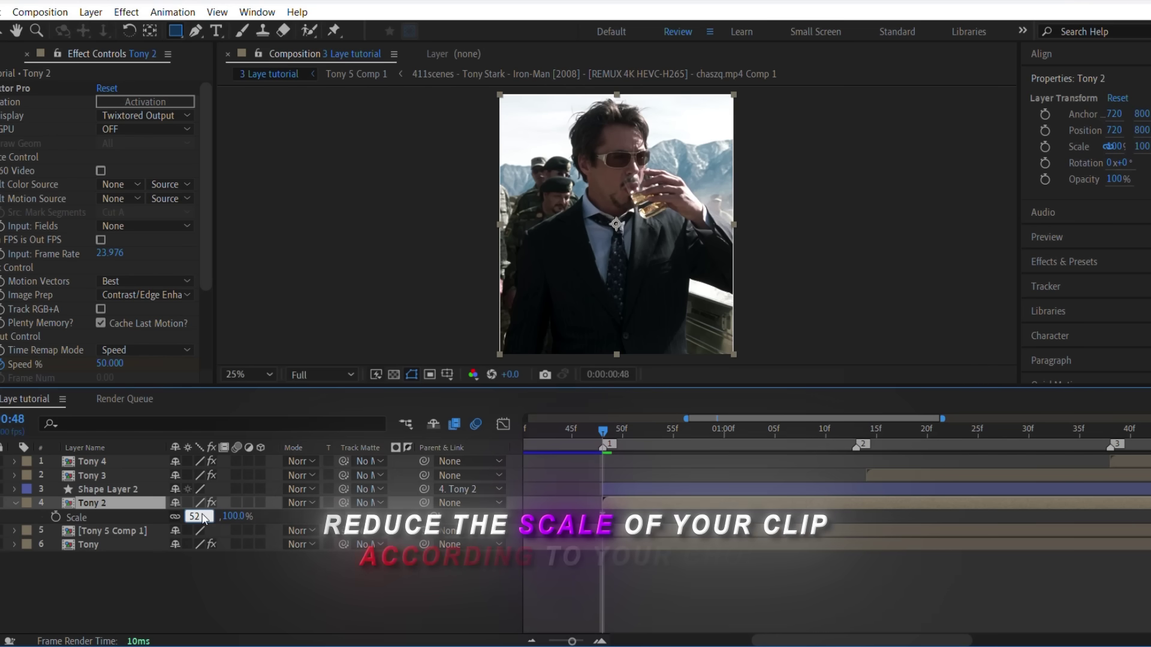
key(Return)
click(645, 574)
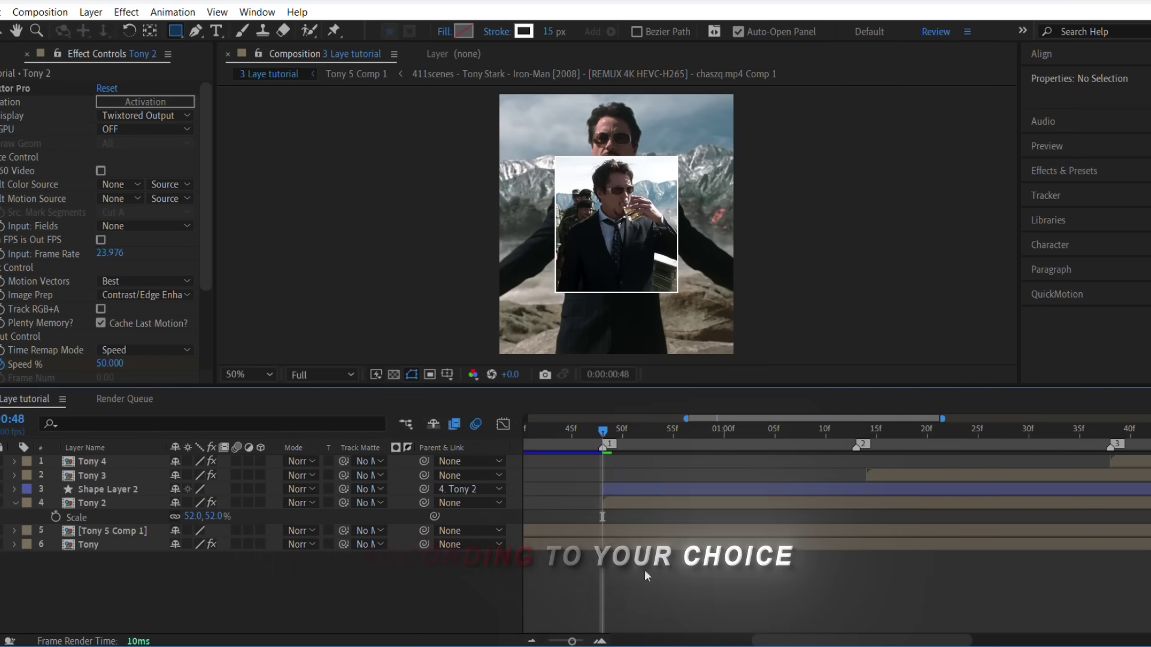
- Find the Perspective Drop Shadow effect and apply it to the shape layer above Tony 2
key(period)
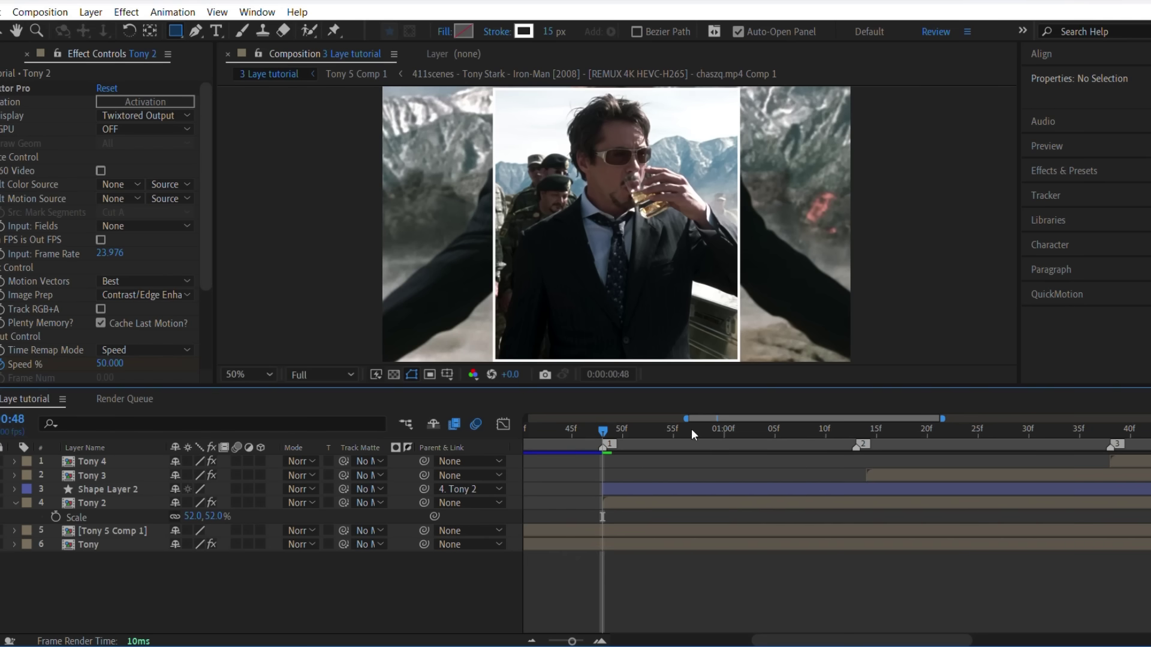
drag(690, 428, 882, 476)
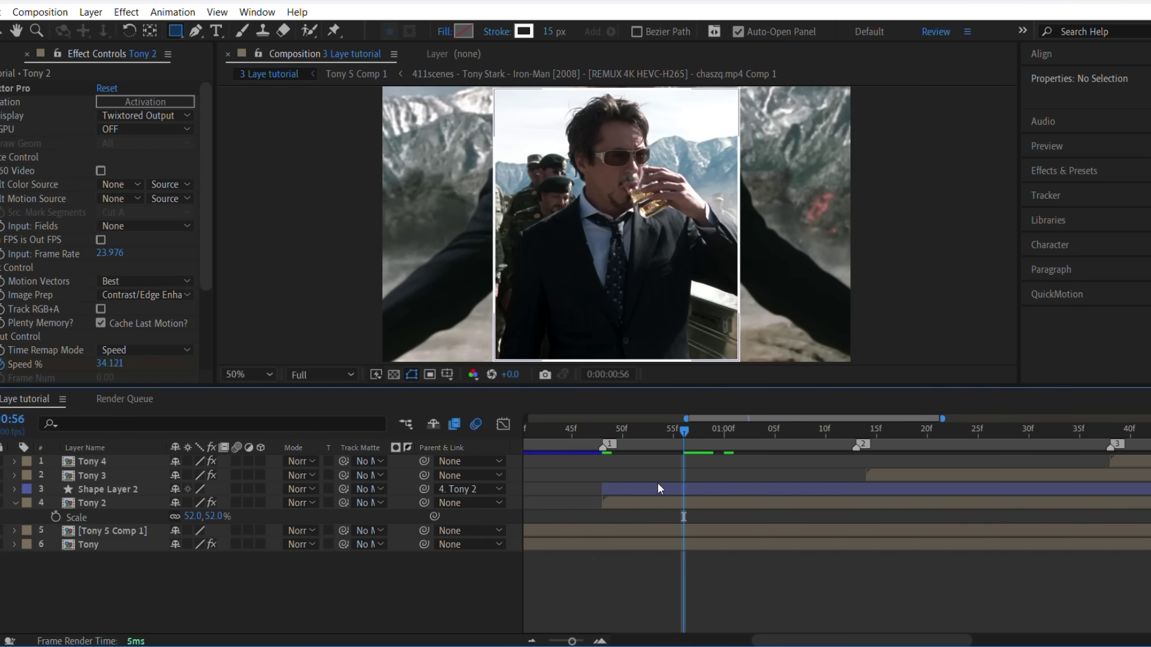
click(681, 489)
scroll(1114, 272, down, 8)
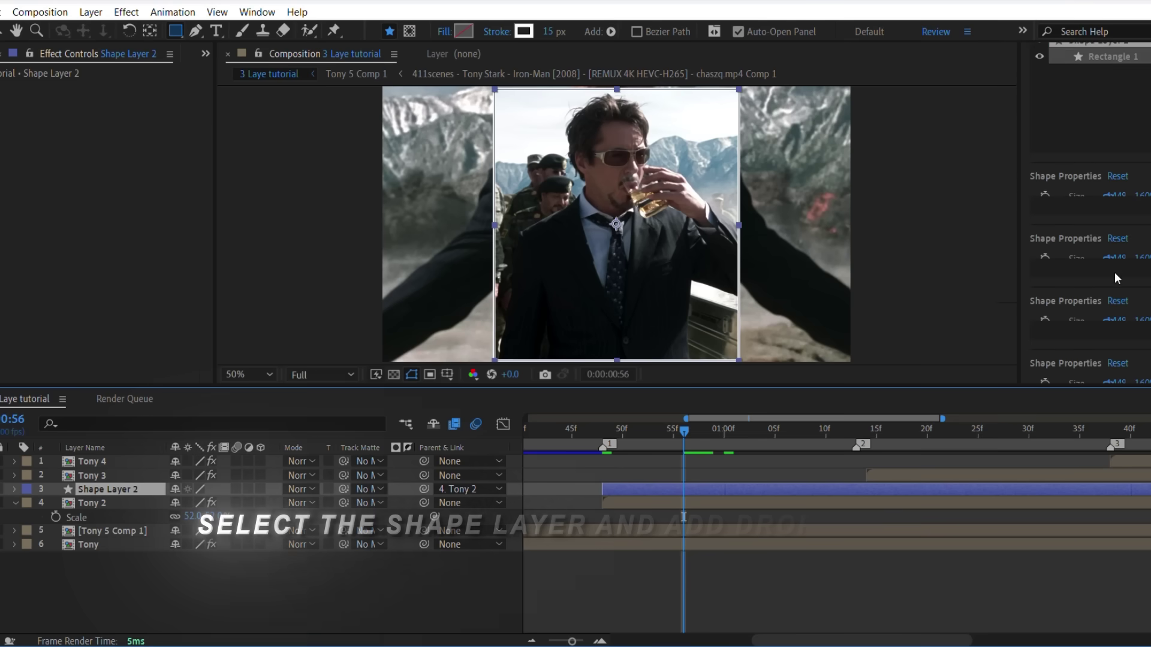
click(1095, 245)
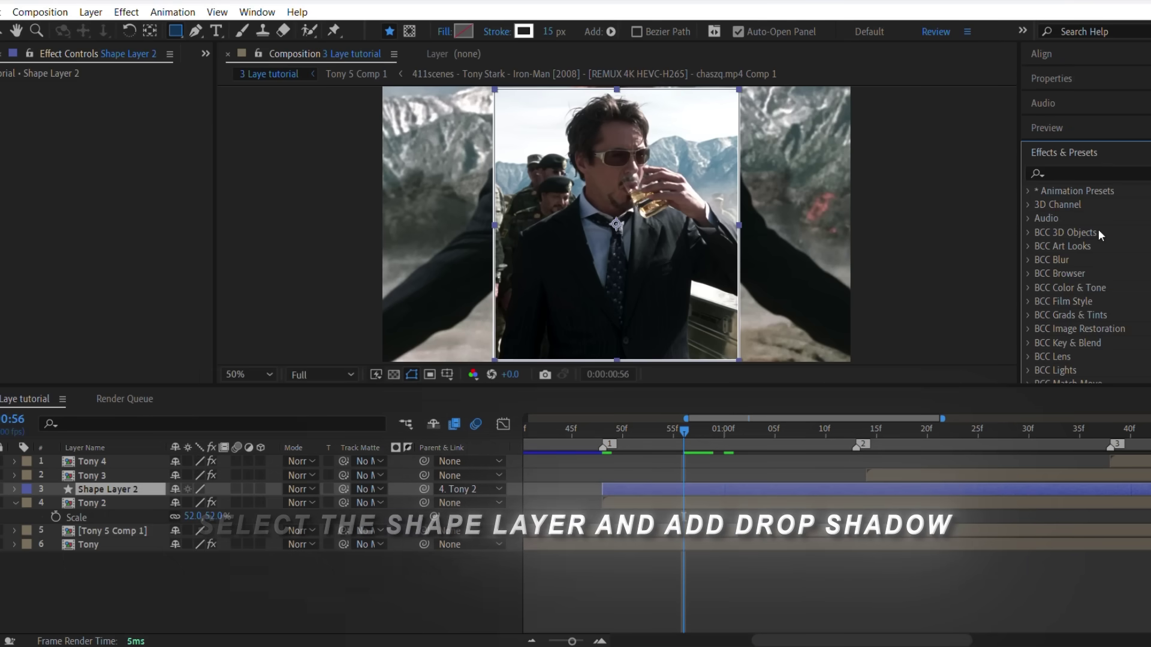
click(1079, 173)
text(drop sha)
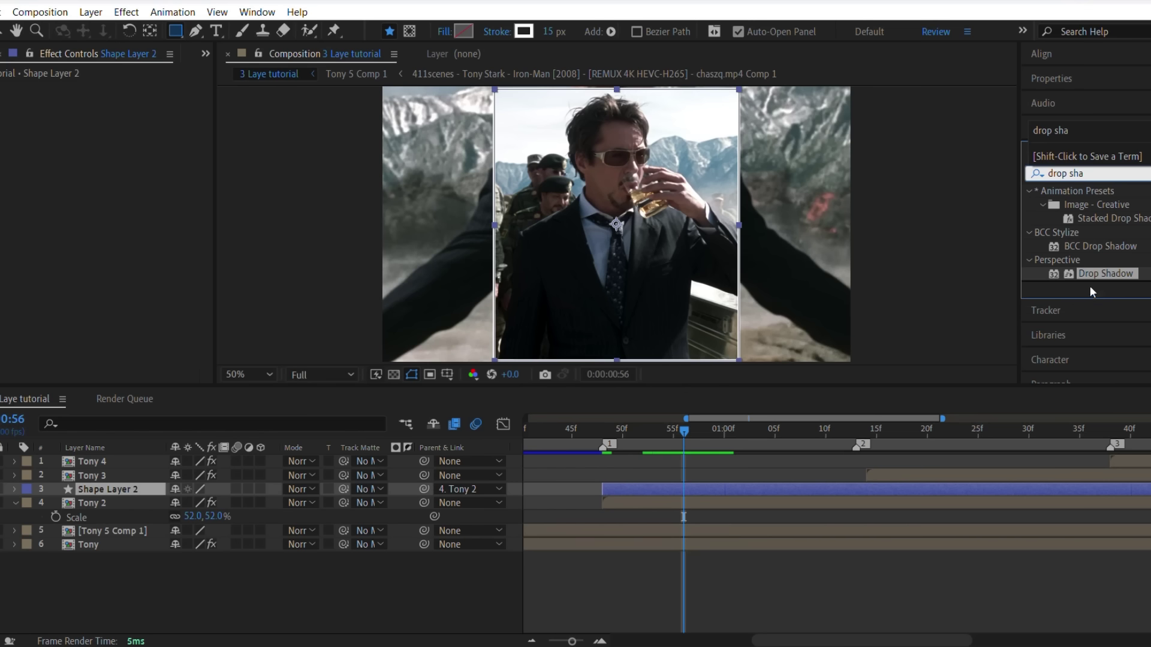
drag(1099, 274, 717, 491)
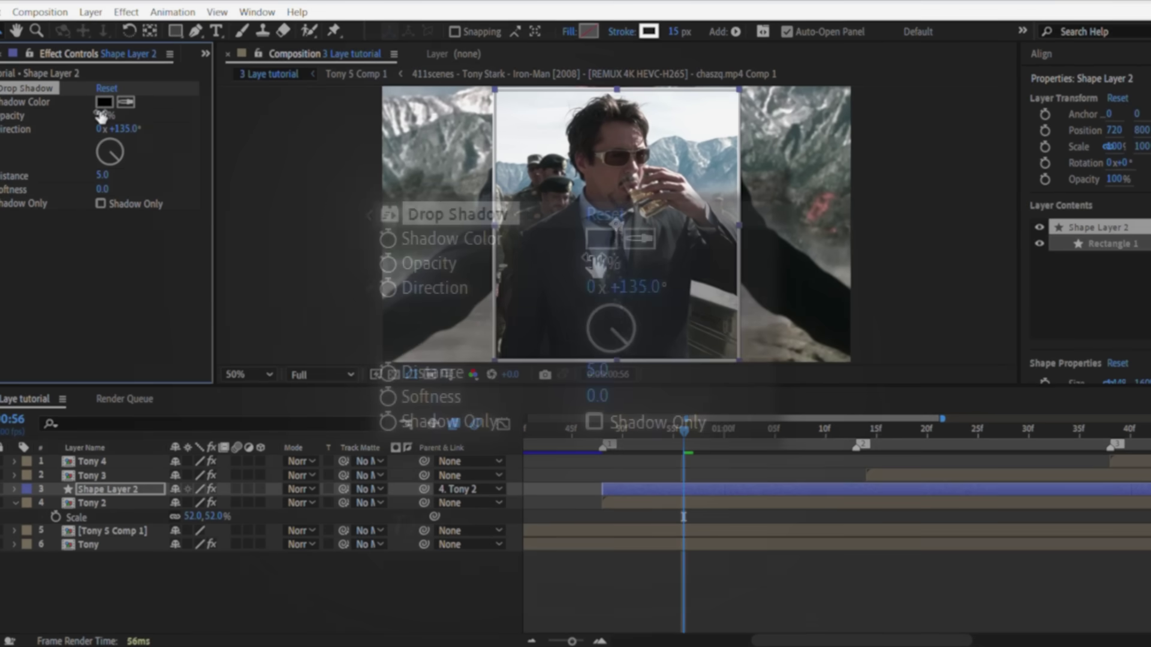
- Set the drop shadow's opacity to 63%, distance to 8 and softness to 39
drag(102, 116, 124, 112)
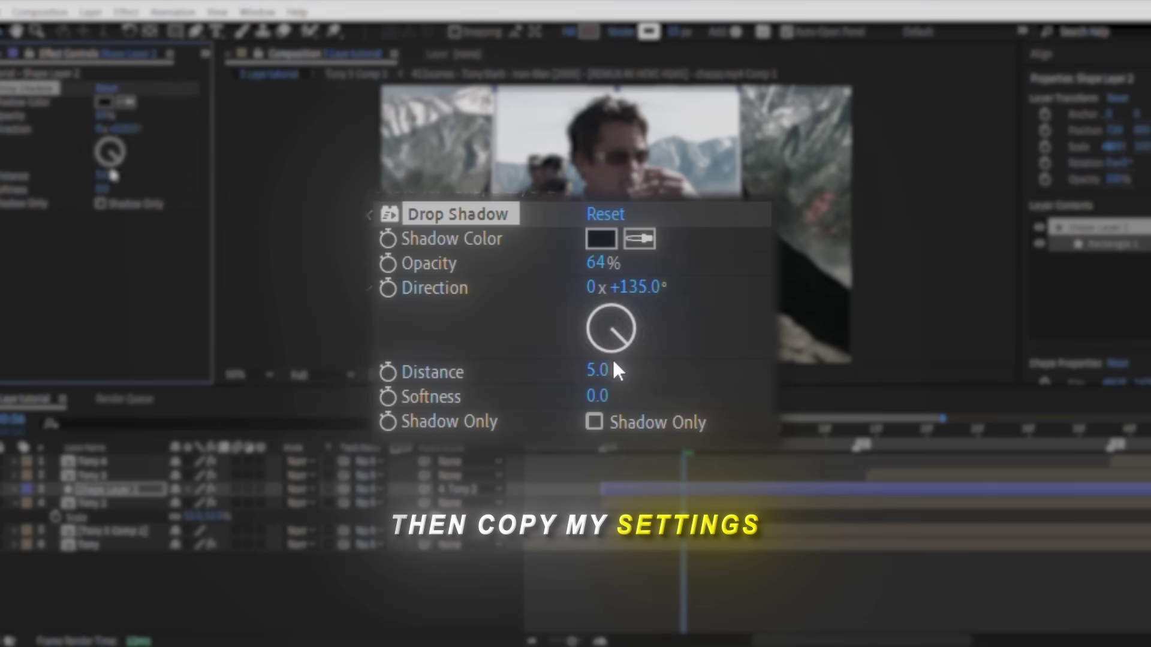
click(100, 177)
text(8)
key(Return)
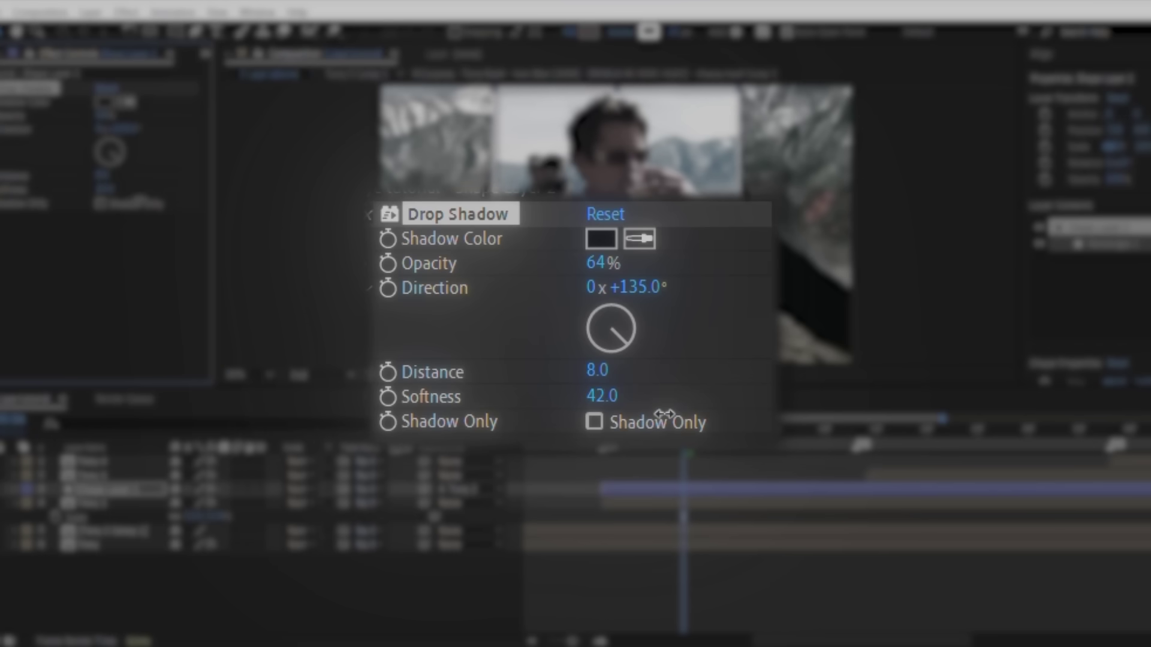
drag(135, 198, 137, 198)
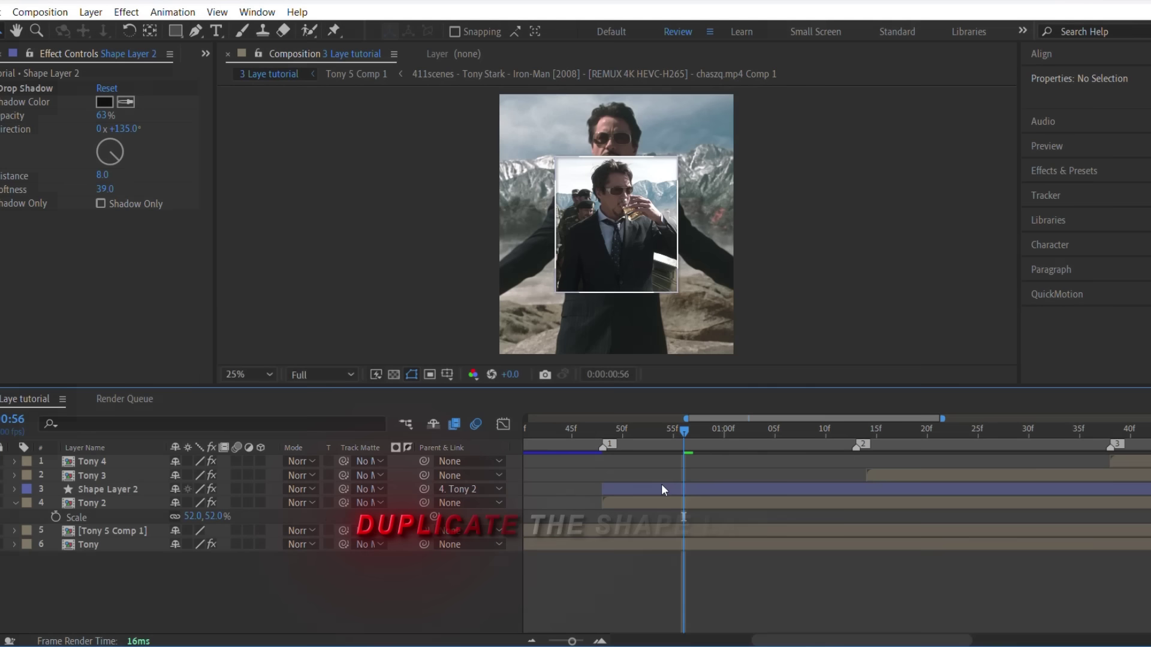
- Duplicate the shape layer, move the copy directly above Tony 3 and shift its start to about marker 2
click(662, 488)
click(662, 486)
key(ctrl+d)
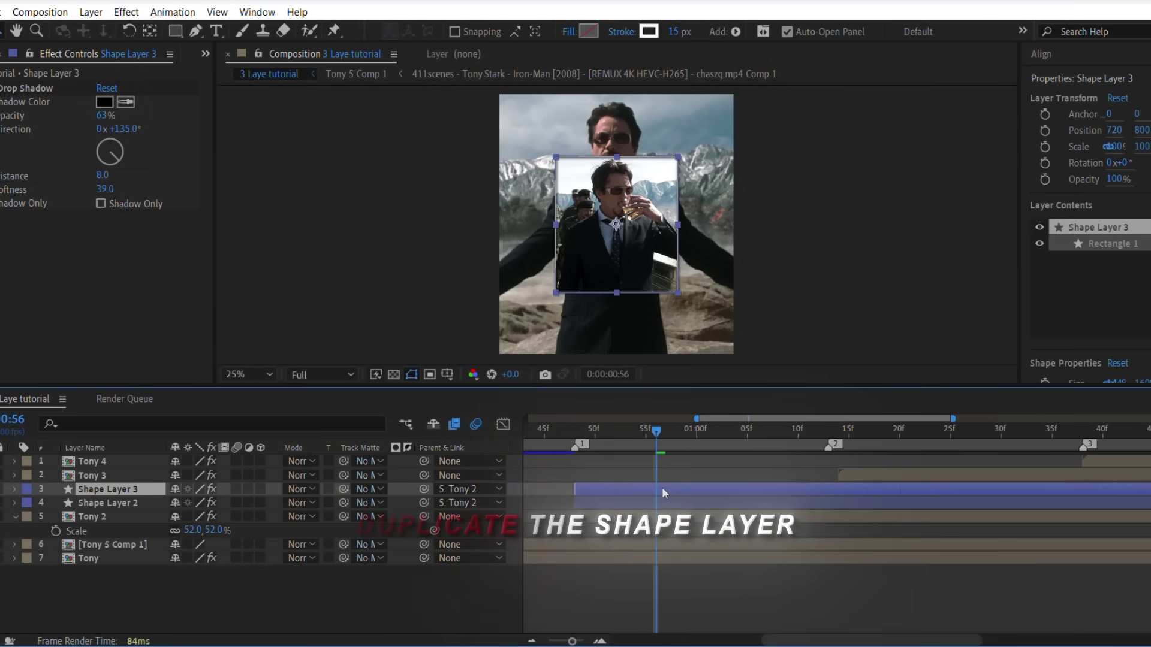
drag(136, 487, 140, 471)
drag(674, 475, 961, 477)
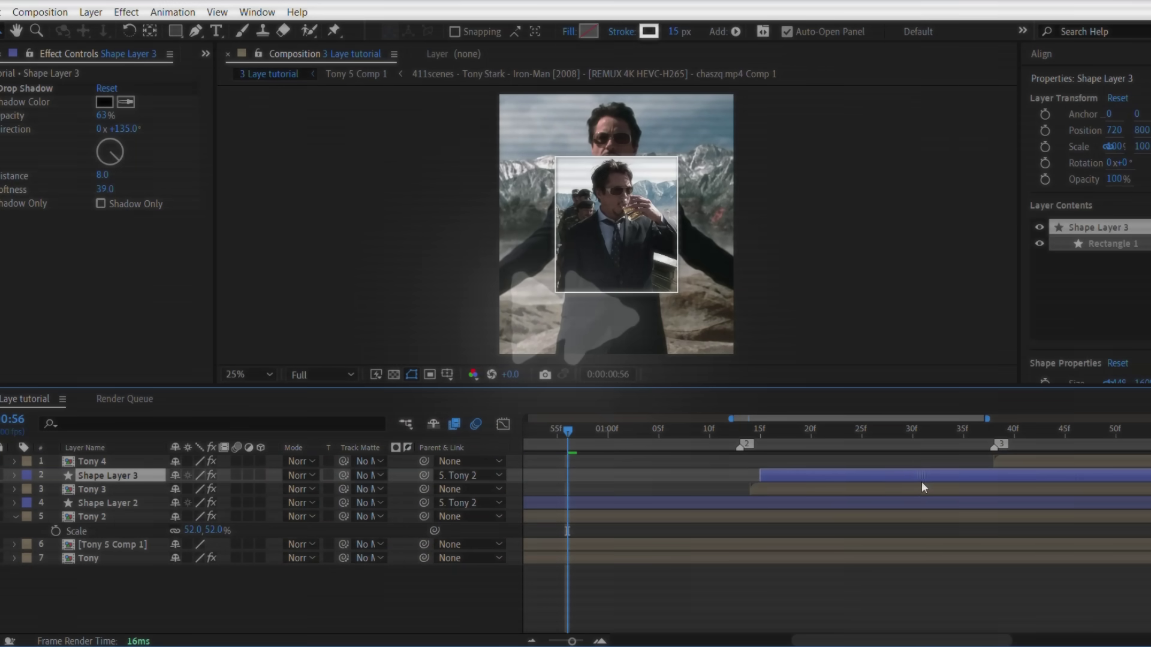
- Parent Shape Layer 3 to Tony 3 and scale the Tony 3 clip down to fit inside its border
scroll(910, 483, right, 3)
click(611, 440)
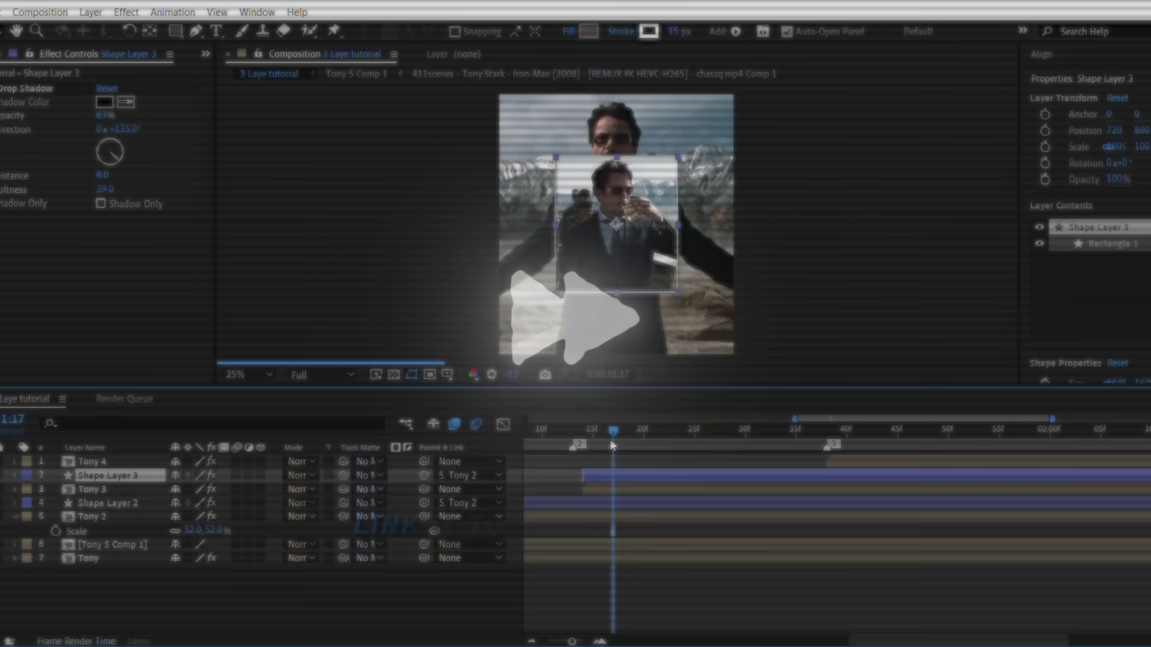
drag(421, 476, 335, 494)
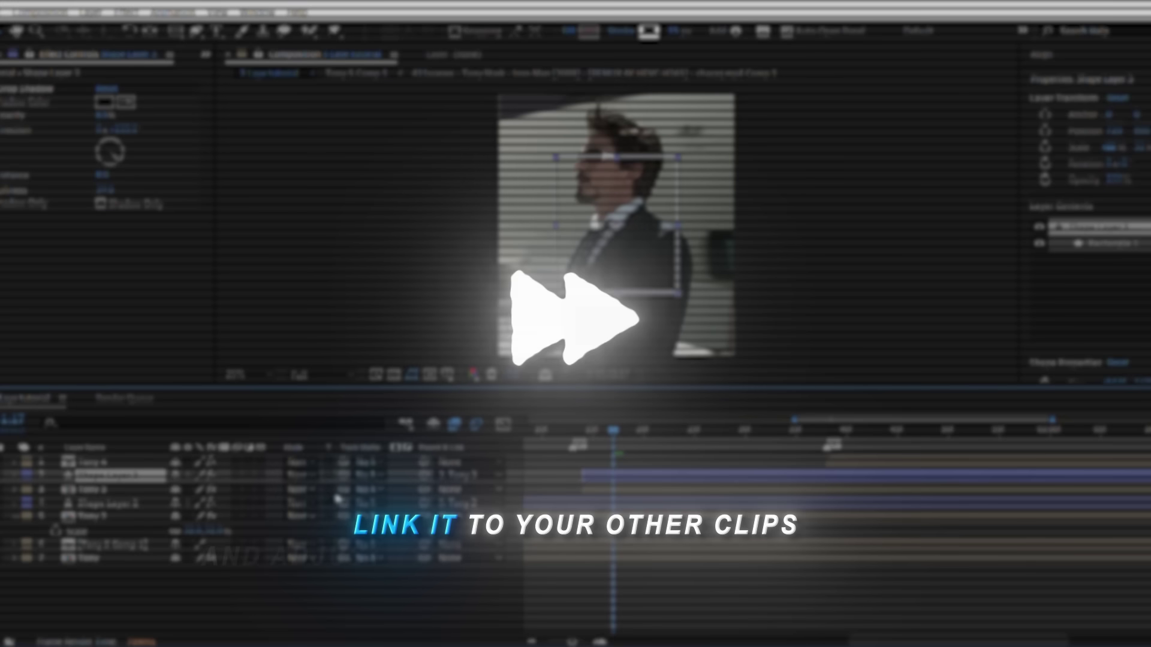
click(632, 494)
key(s)
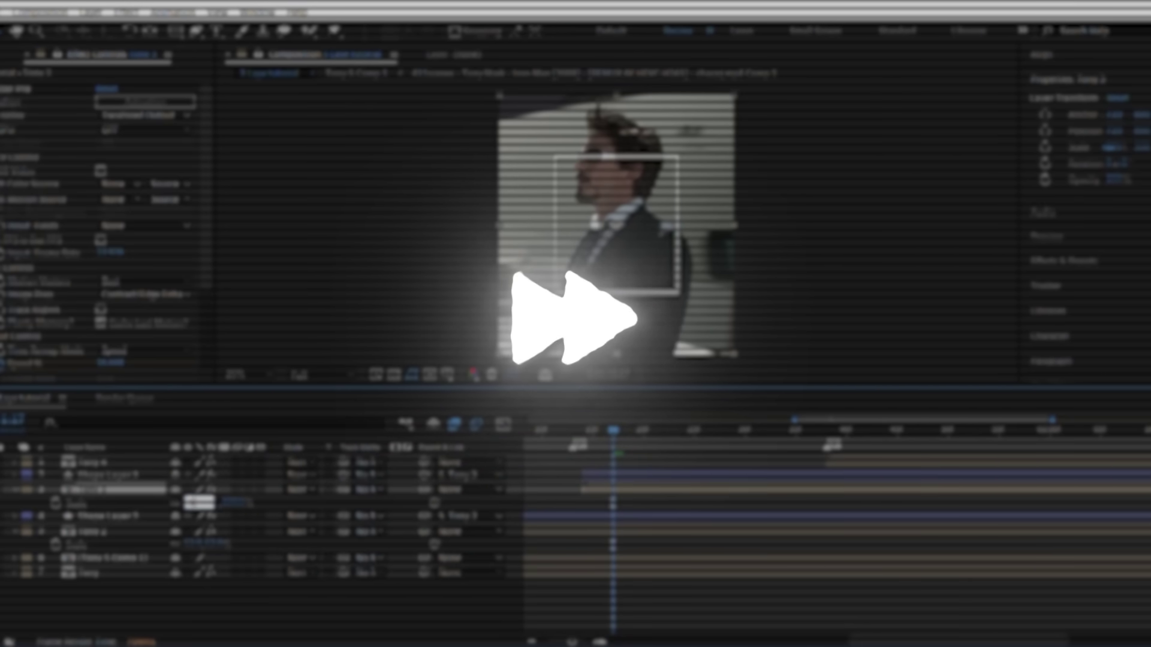
key(Return)
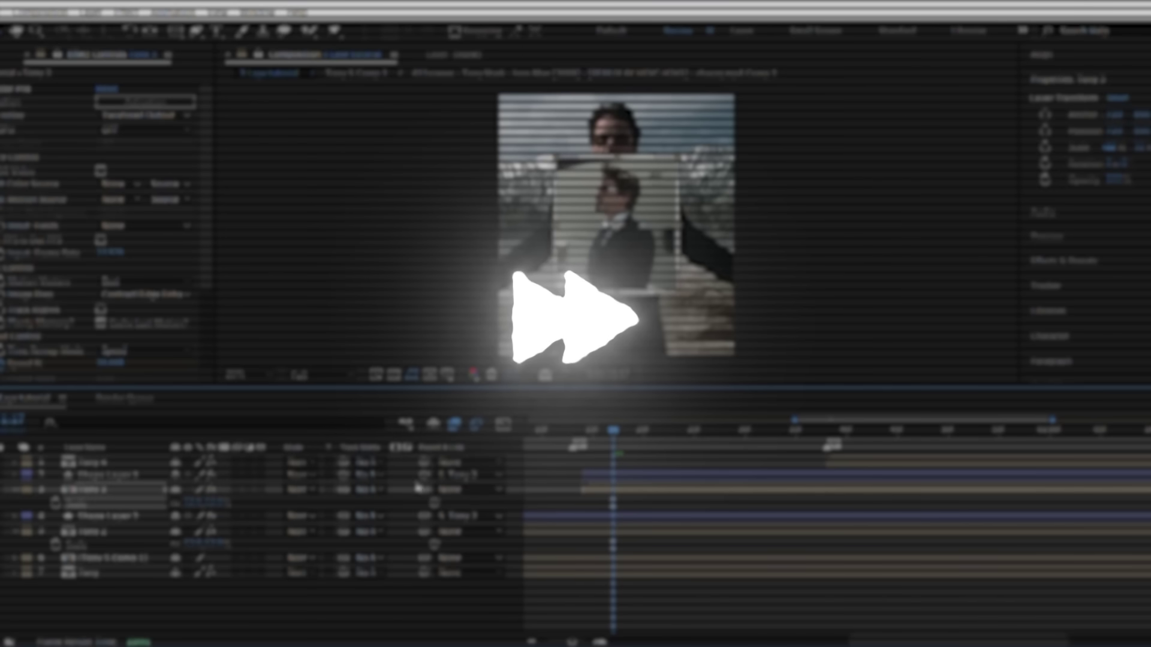
- Set the scale of the Tony 4 layer to 54%
click(917, 429)
click(917, 462)
scroll(917, 463, right, 3)
key(s)
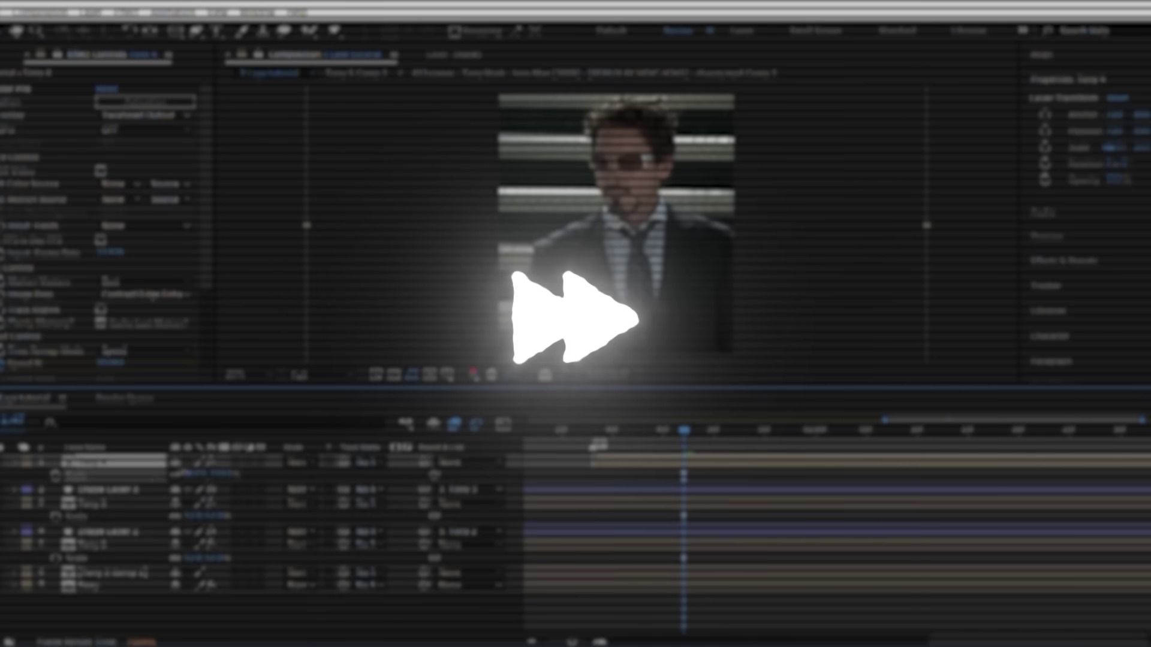
drag(210, 474, 196, 474)
click(197, 474)
text(54)
key(Return)
- Duplicate the border shape layer above Tony 3 and move the copy directly above Tony 4
click(113, 489)
key(ctrl+d)
drag(120, 491, 120, 460)
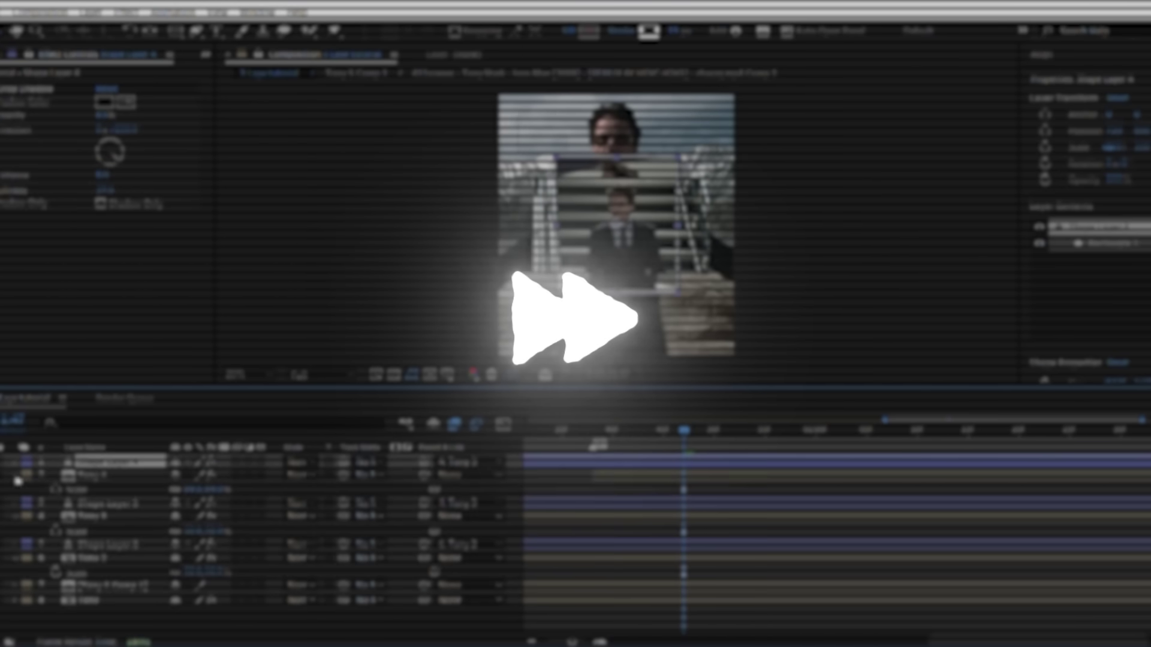
click(15, 476)
click(15, 502)
click(15, 531)
- Split the new border layer at marker 3 and delete the part before the marker
drag(683, 430, 593, 430)
key(ctrl+shift+d)
click(581, 475)
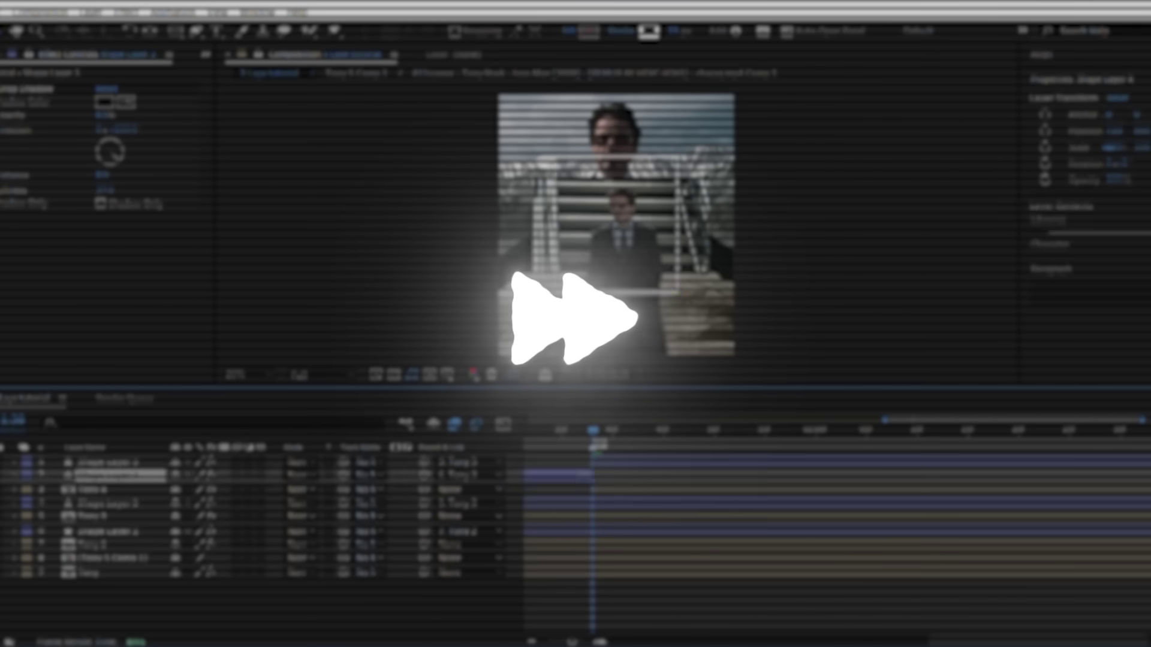
key(Delete)
- Fit the size and position of the border above Tony 4 to that clip's edges and parent it to Tony 4
key(.)
click(617, 463)
drag(741, 225, 797, 225)
drag(622, 90, 619, 135)
key(p)
drag(180, 475, 217, 480)
click(751, 608)
drag(424, 462, 108, 489)
- Find the Distort effect Turbulent Displace and apply it to Shape Layer 3
scroll(665, 467, left, 3)
click(652, 430)
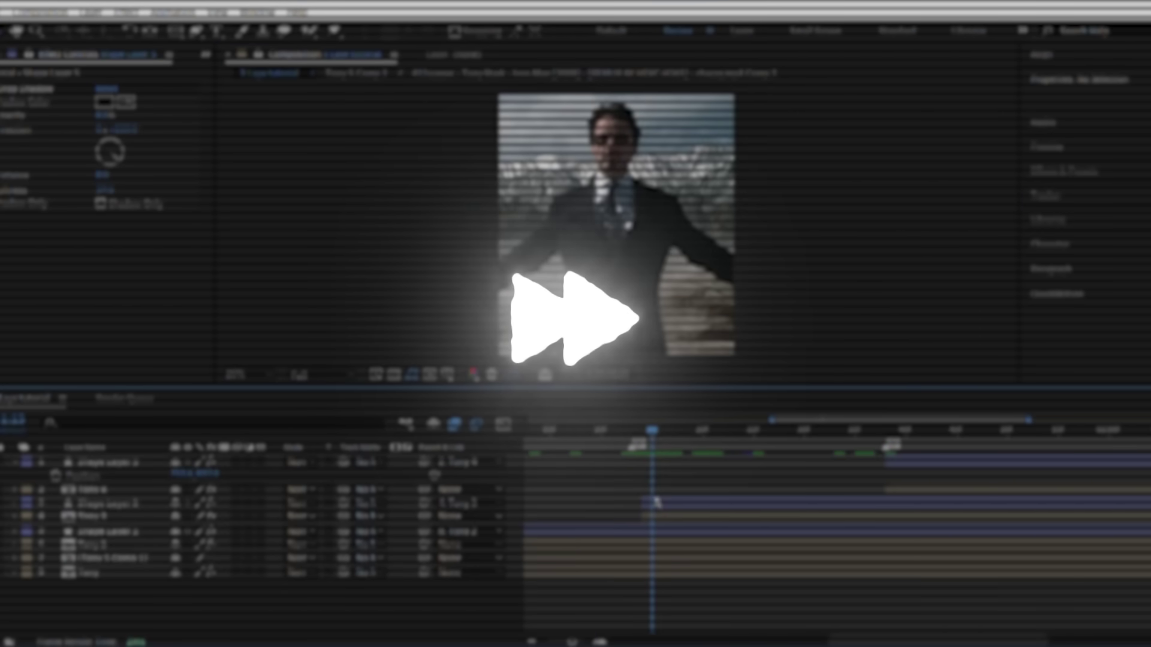
click(655, 505)
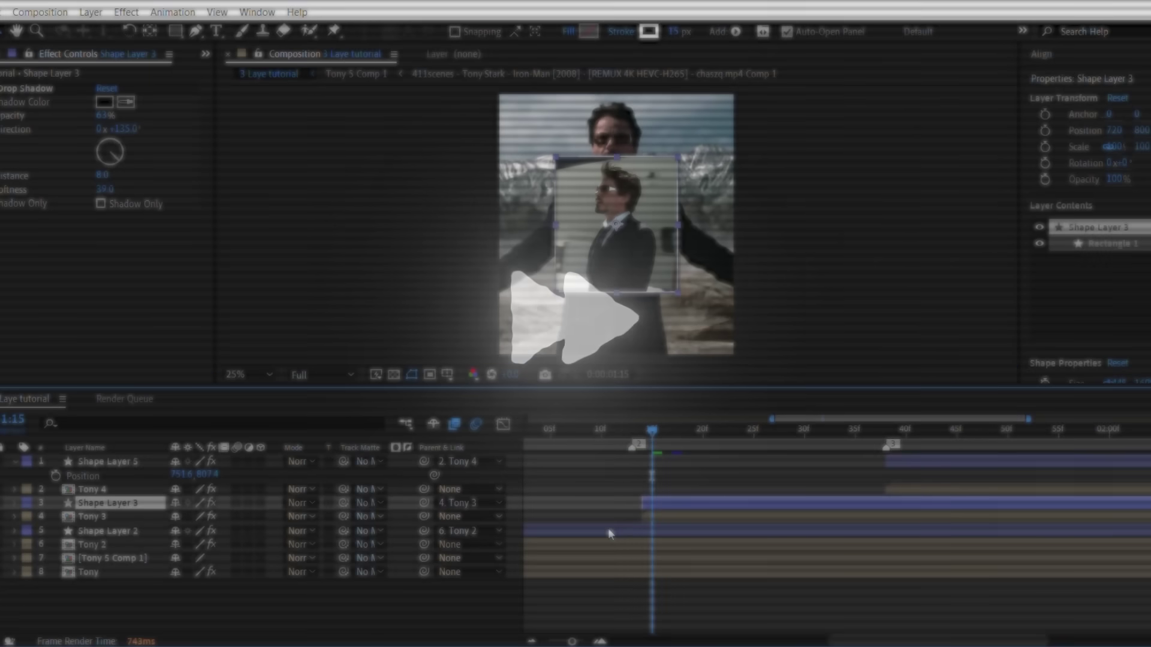
key(.)
scroll(1112, 205, down, 10)
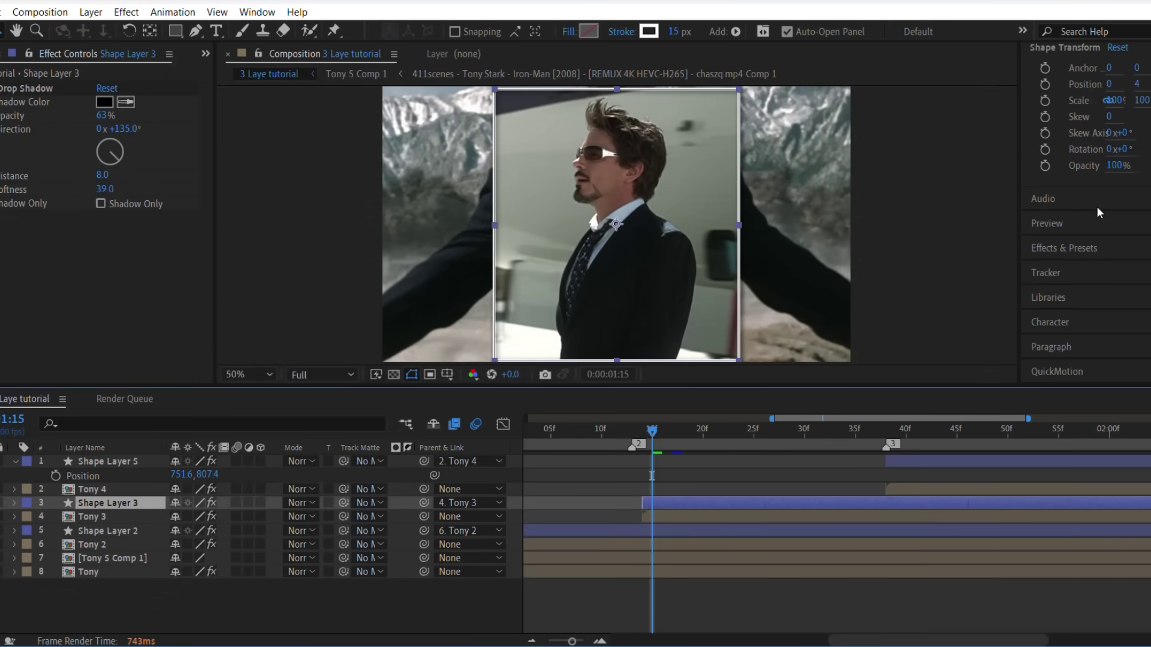
click(1059, 243)
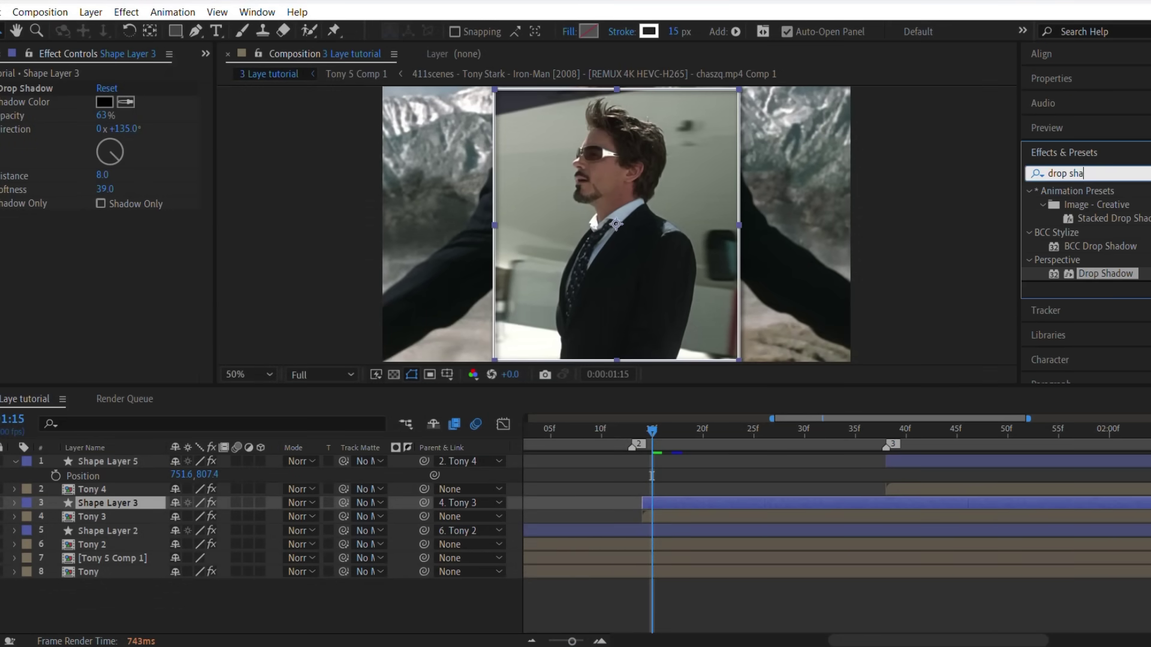
key(ctrl+a)
text(turb)
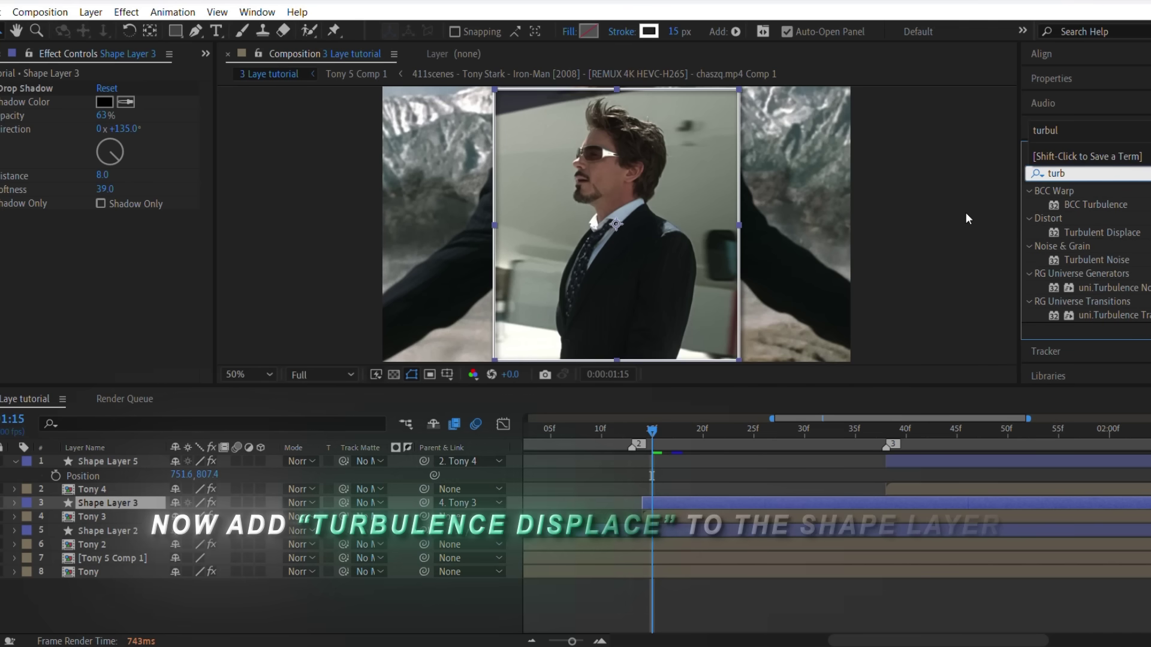
text(ule)
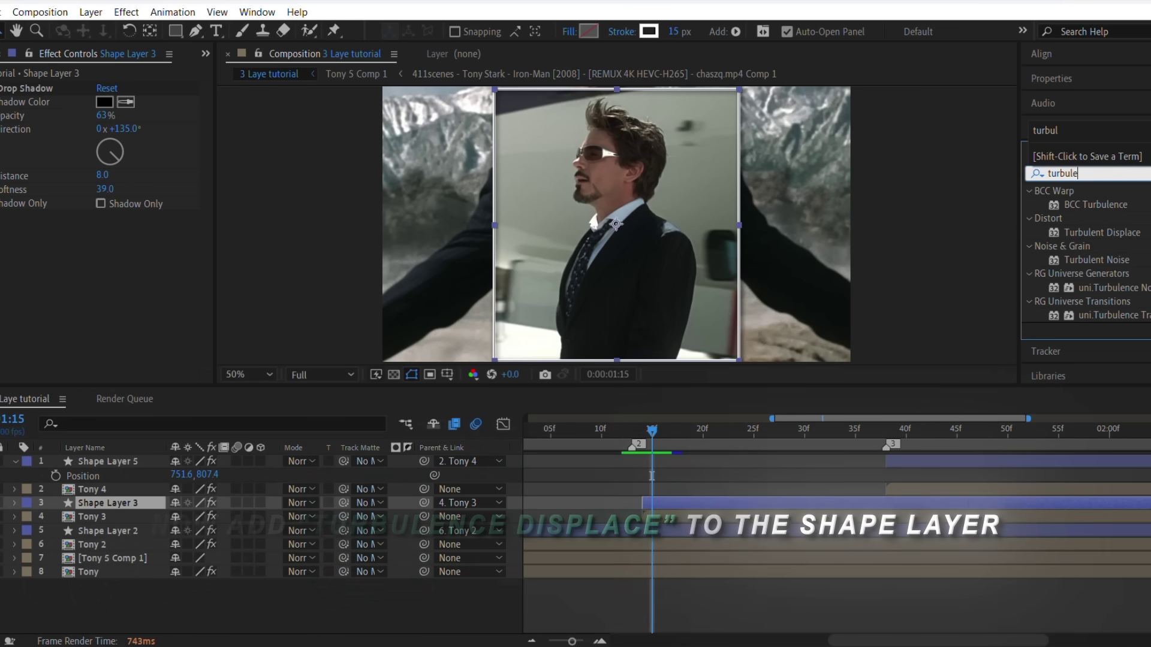
text(n)
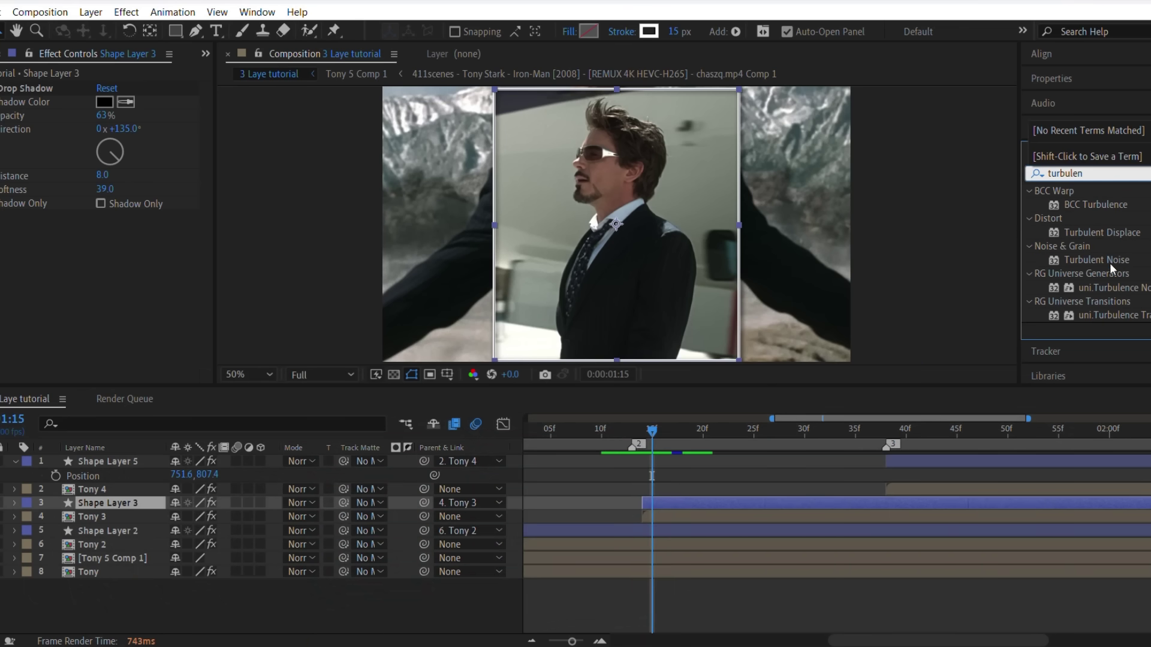
drag(1116, 232, 736, 498)
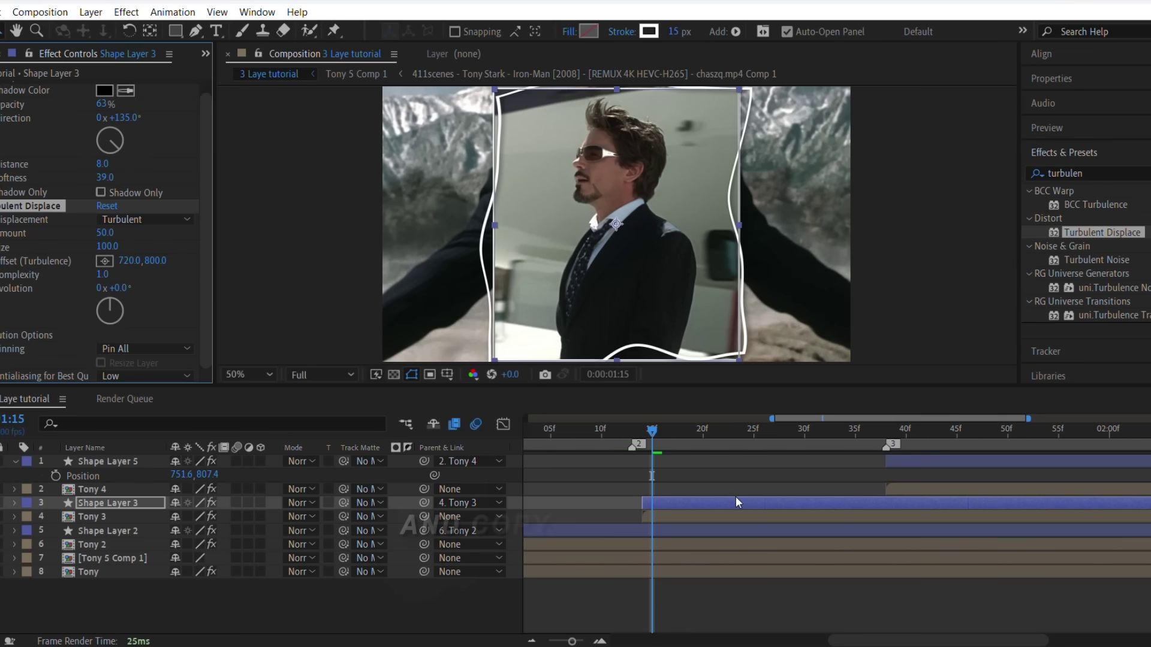
- Set Turbulent Displace's amount to 30, size to 4 and complexity to 1.3 on Shape Layer 3
click(645, 444)
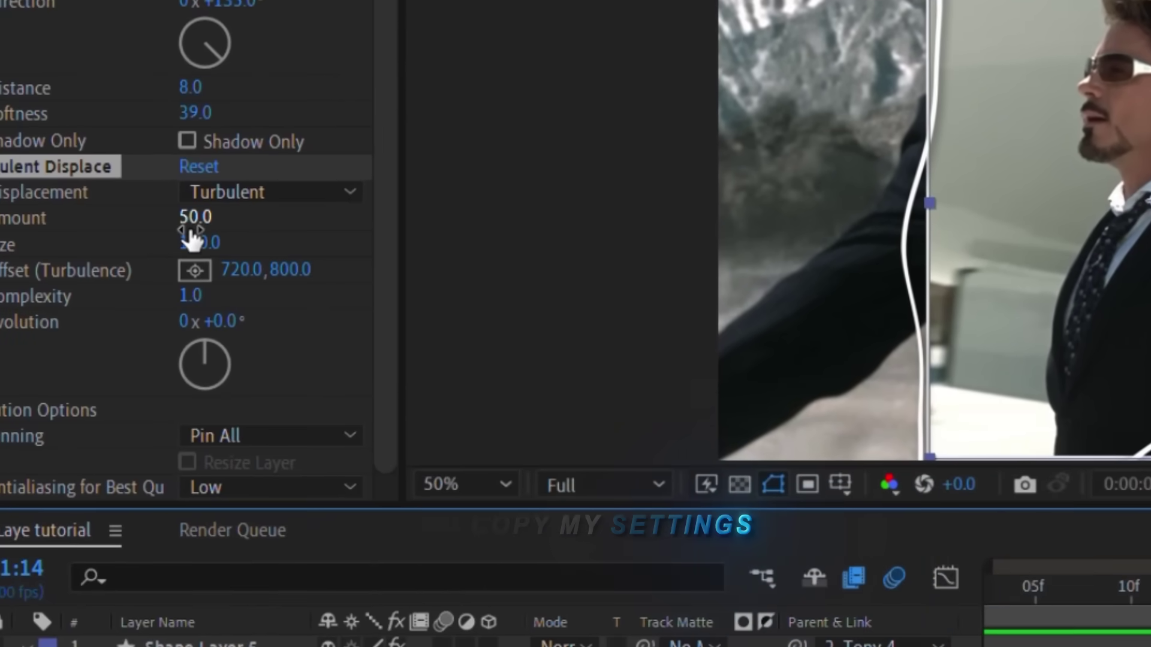
click(192, 233)
text(30 - )
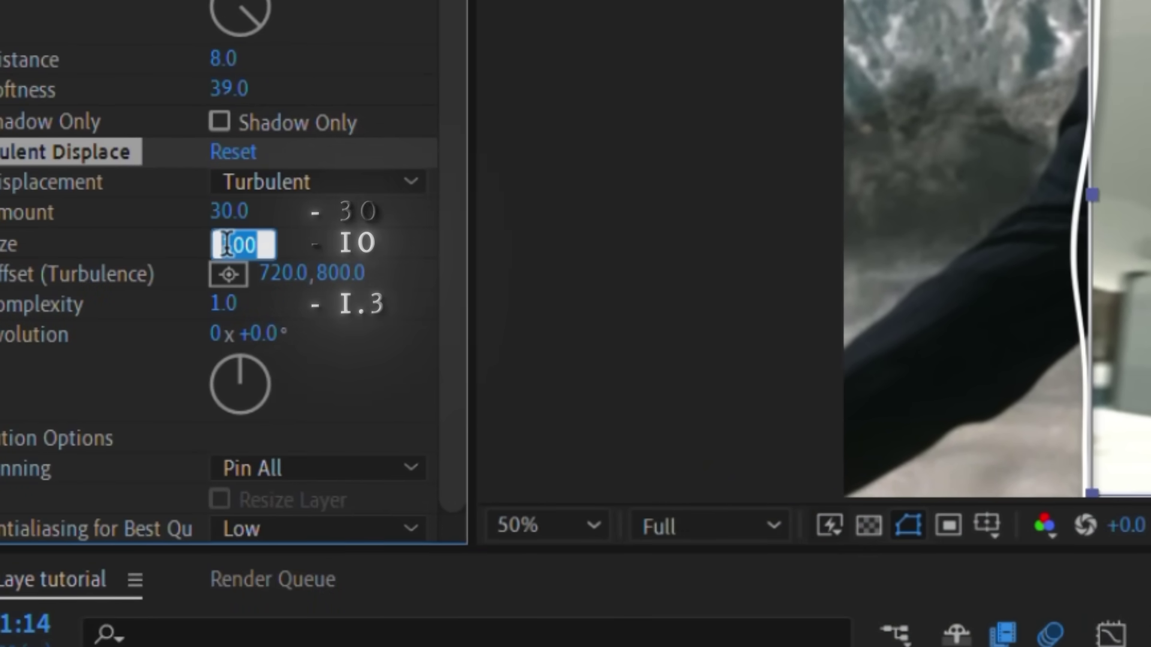
text(10)
key(Return)
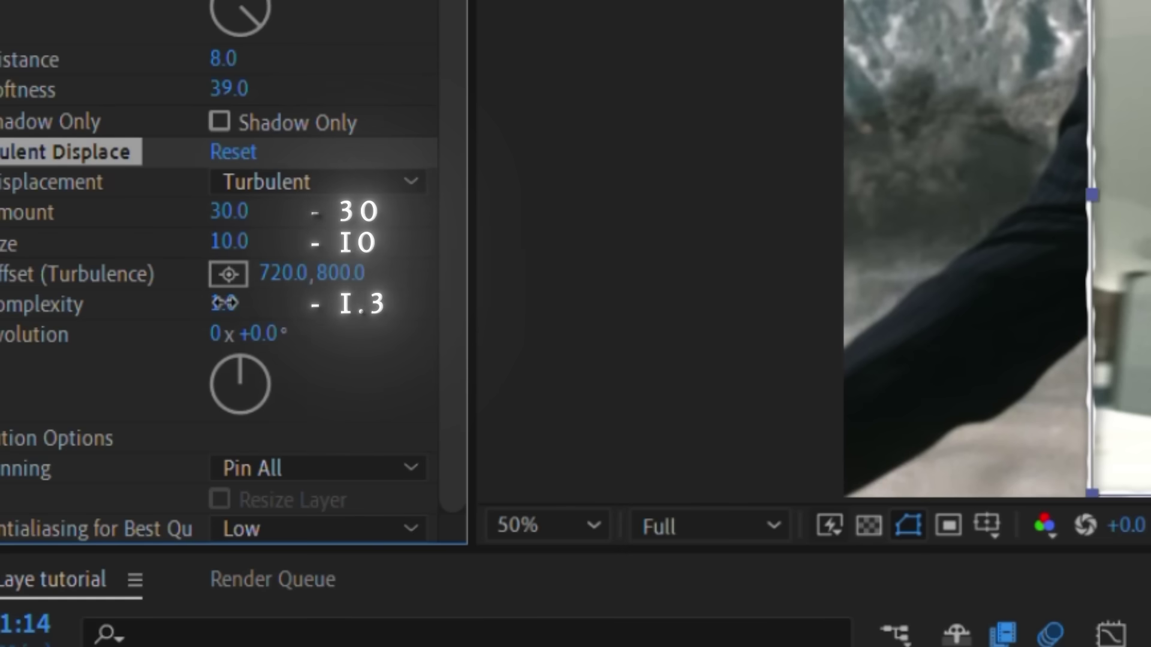
click(227, 243)
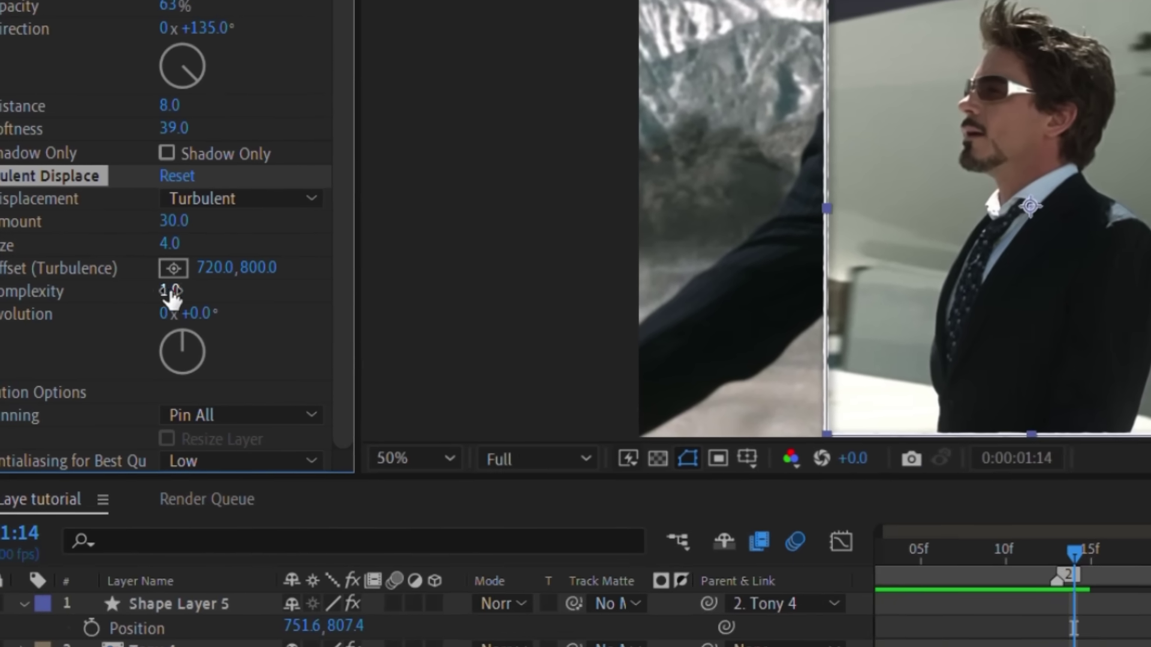
drag(219, 304, 251, 302)
drag(161, 283, 172, 284)
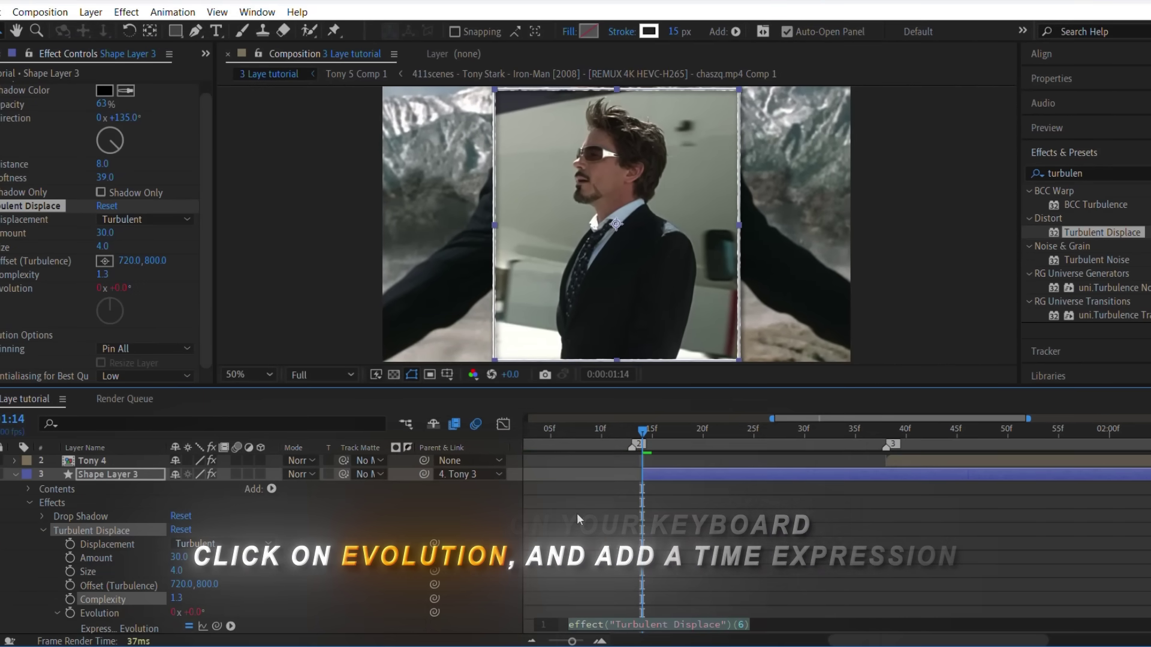
- Drive Turbulent Displace's Evolution with the expression time*300 and preview the border's motion
text(time)
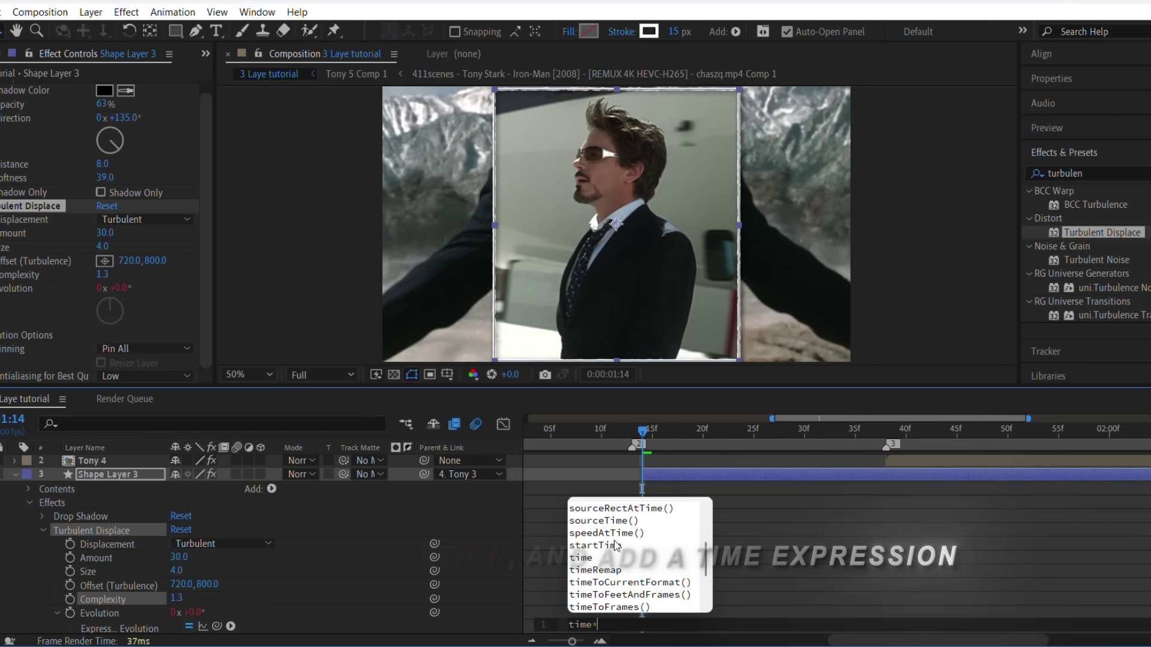
text(*300)
click(613, 540)
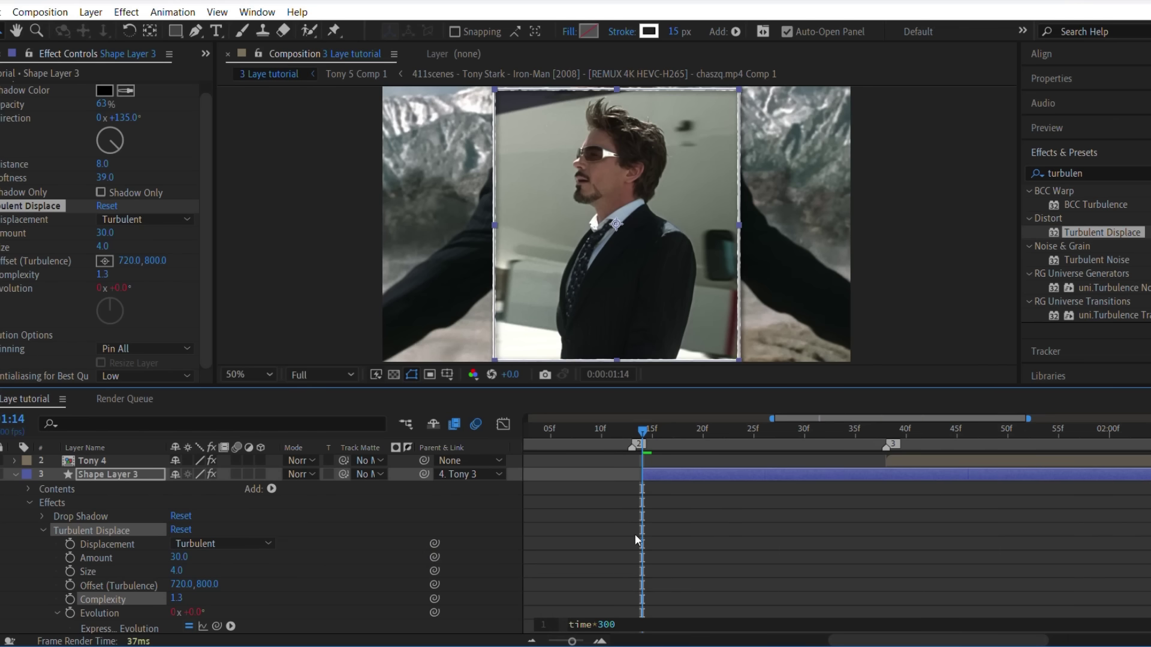
key(u)
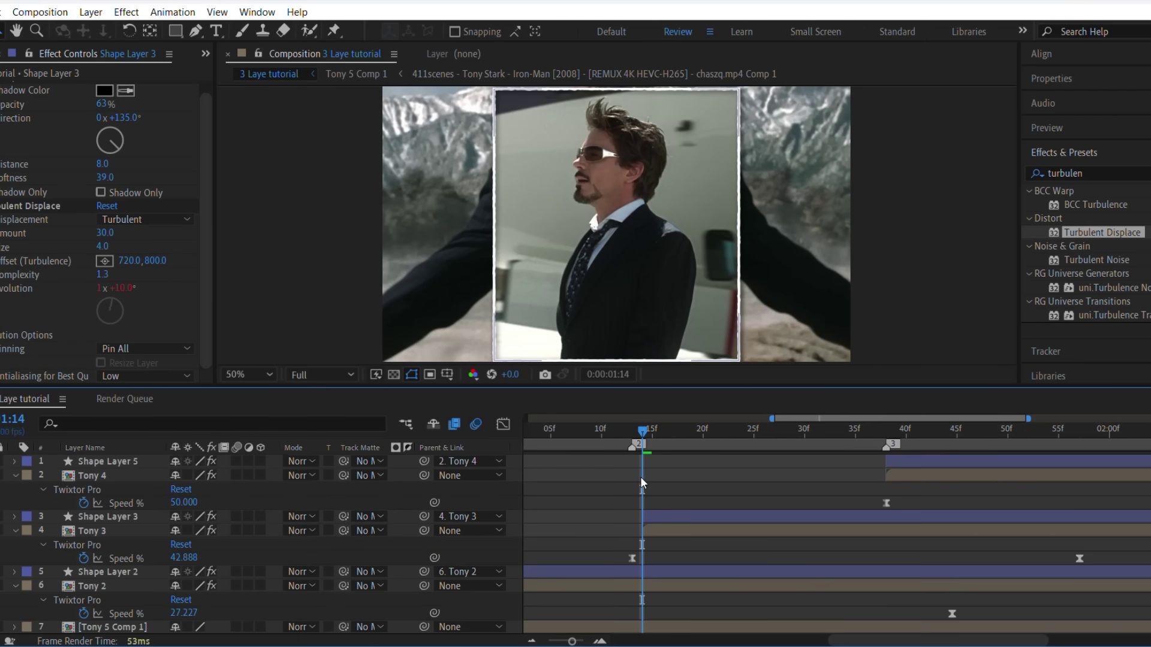
key(u)
key(space)
- Copy Turbulent Displace from Shape Layer 3 and paste it onto Shape Layer 2 and Shape Layer 5
click(52, 207)
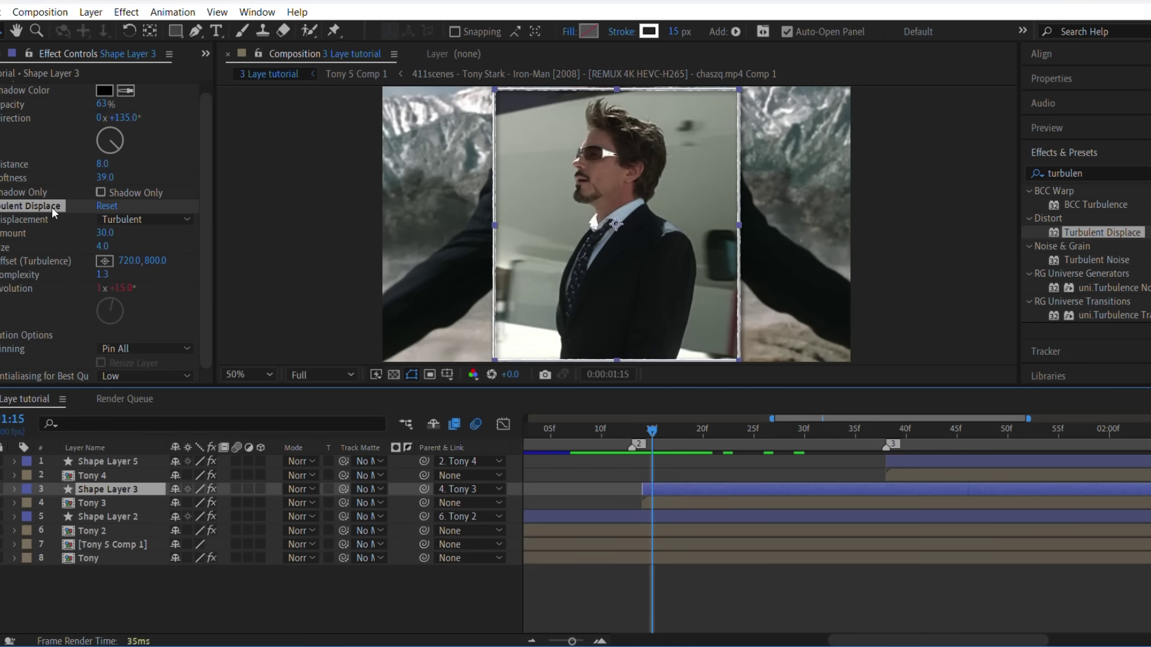
scroll(661, 467, left, 3)
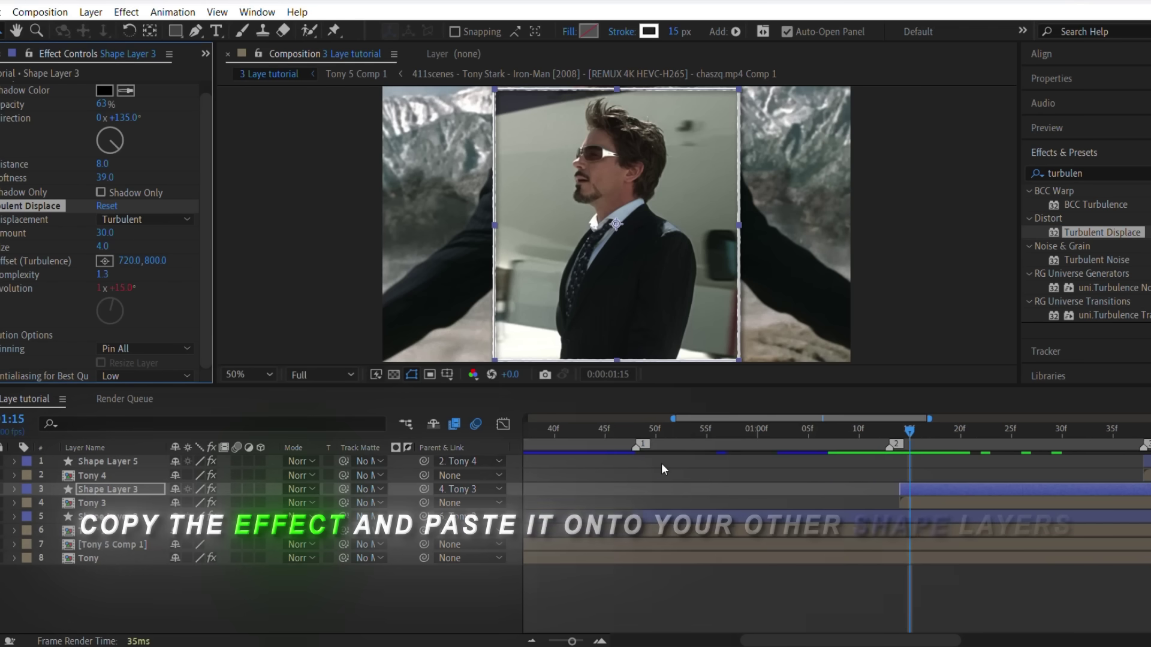
click(644, 432)
key(ctrl+c)
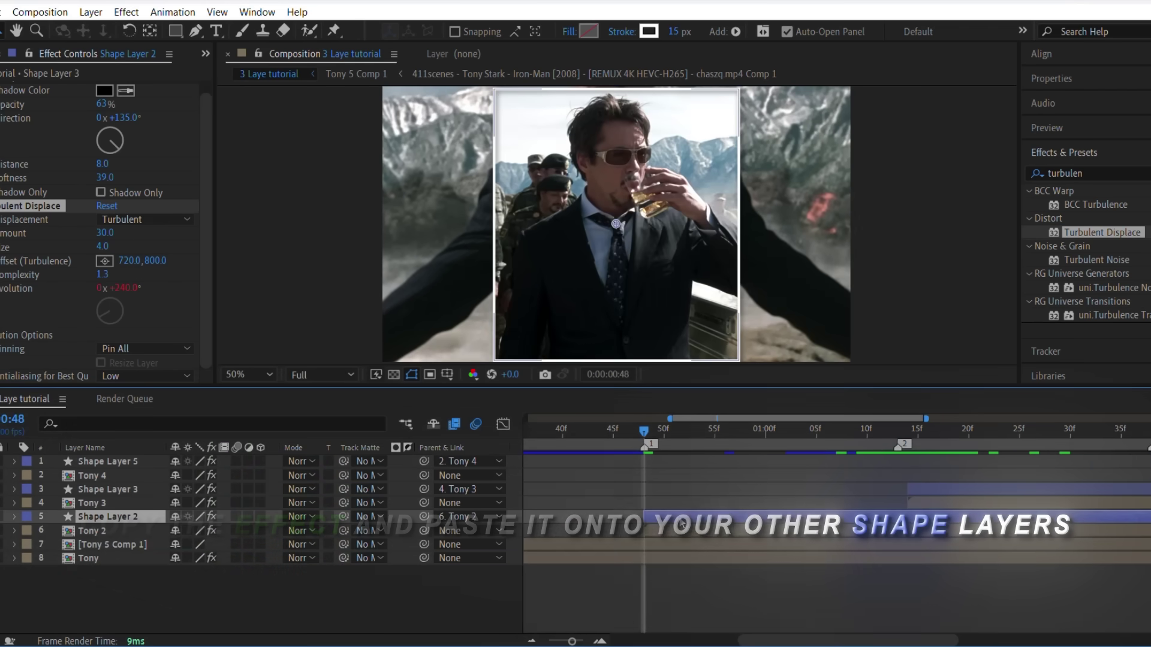
click(678, 517)
key(ctrl+v)
scroll(678, 516, right, 5)
scroll(705, 479, right, 3)
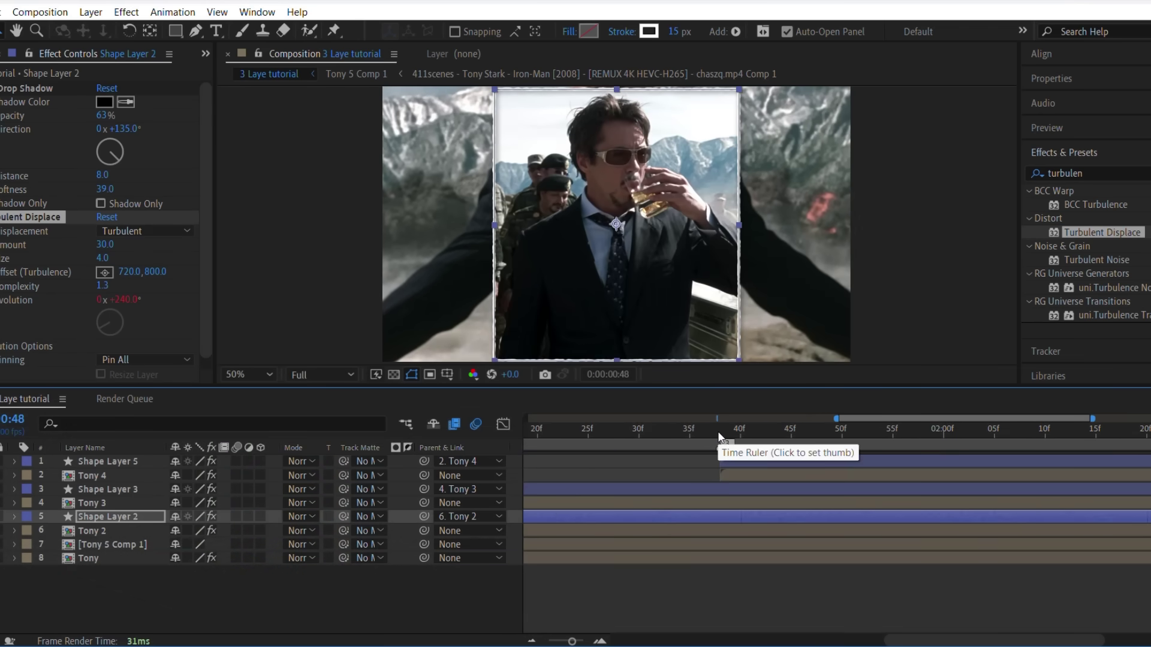
click(737, 460)
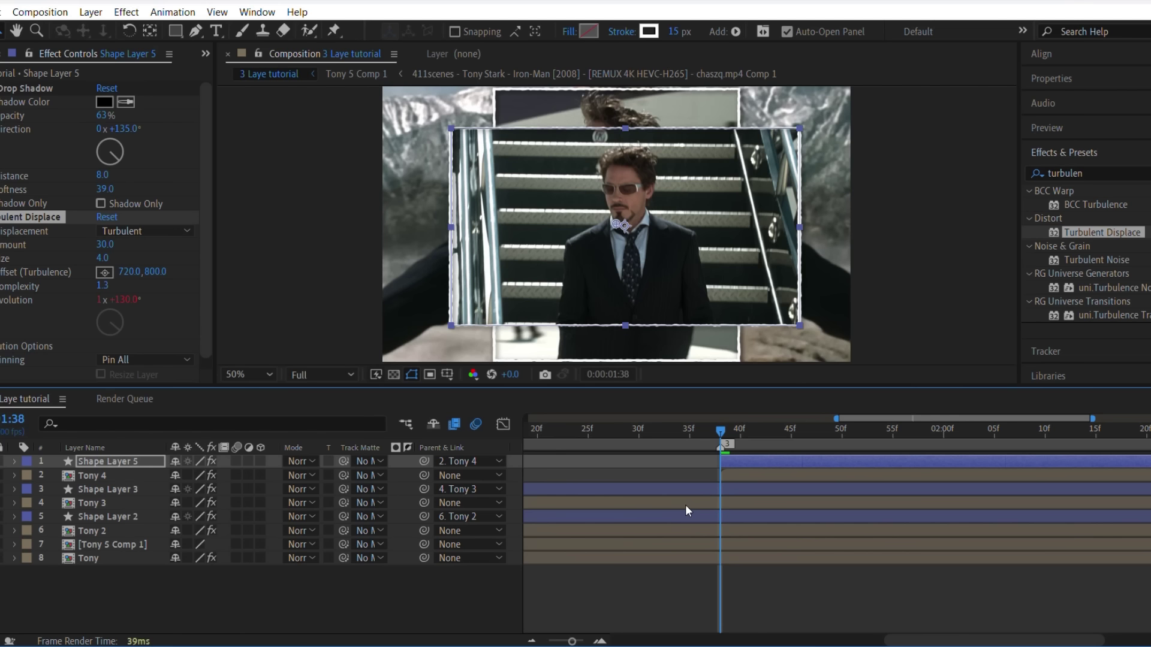
click(625, 584)
- Find the Plugin Everything effect Deep Glow and apply it to Shape Layer 3
scroll(624, 585, left, 5)
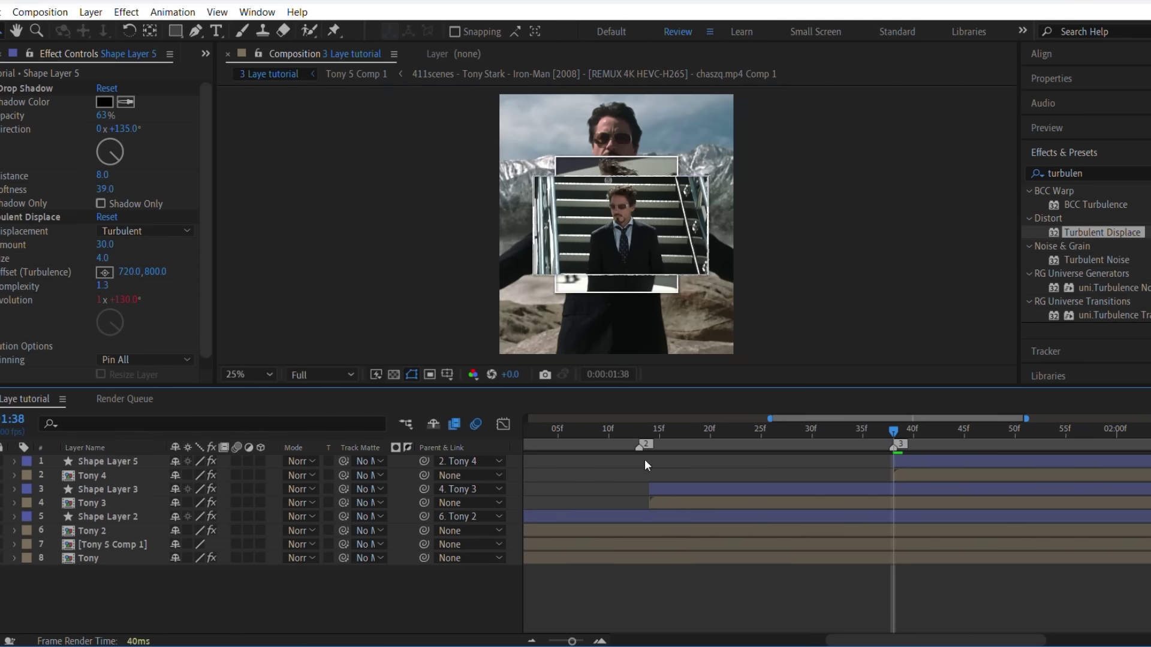
click(595, 442)
drag(596, 445, 699, 491)
click(699, 495)
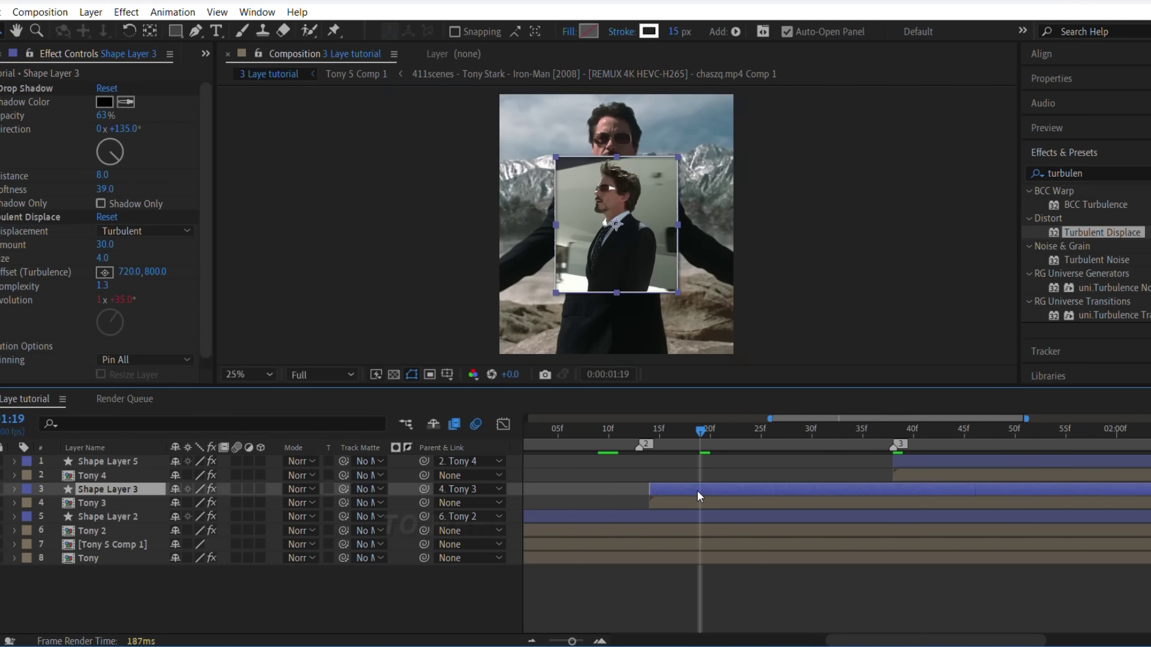
key(period)
click(1116, 174)
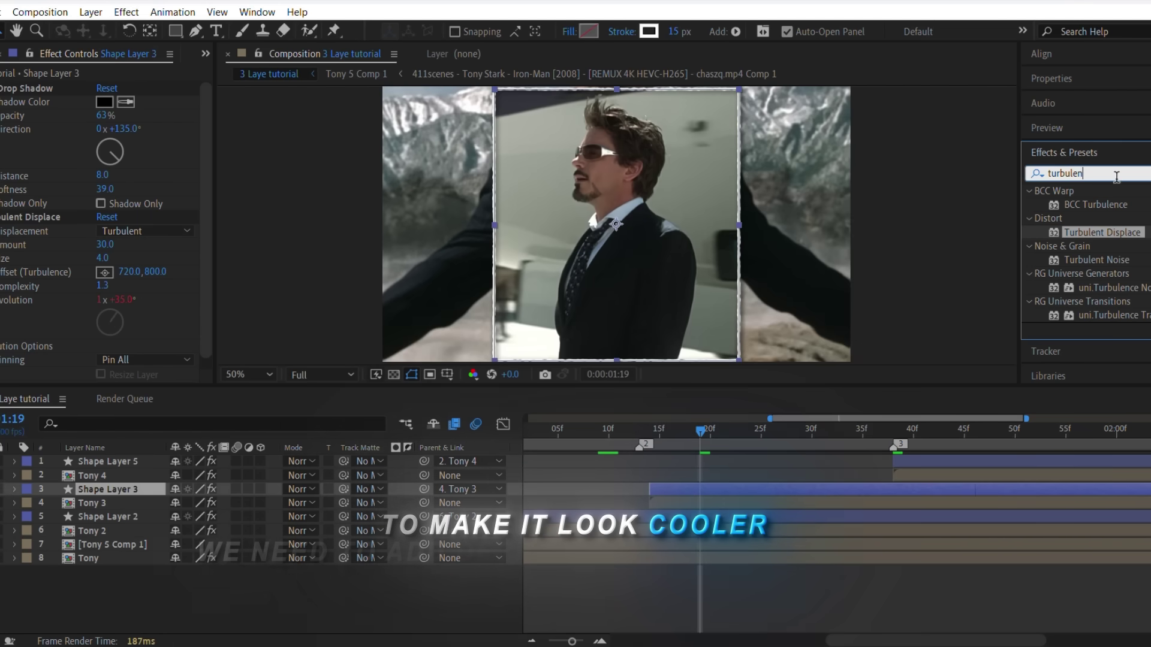
drag(1116, 176, 1056, 201)
double_click(1081, 174)
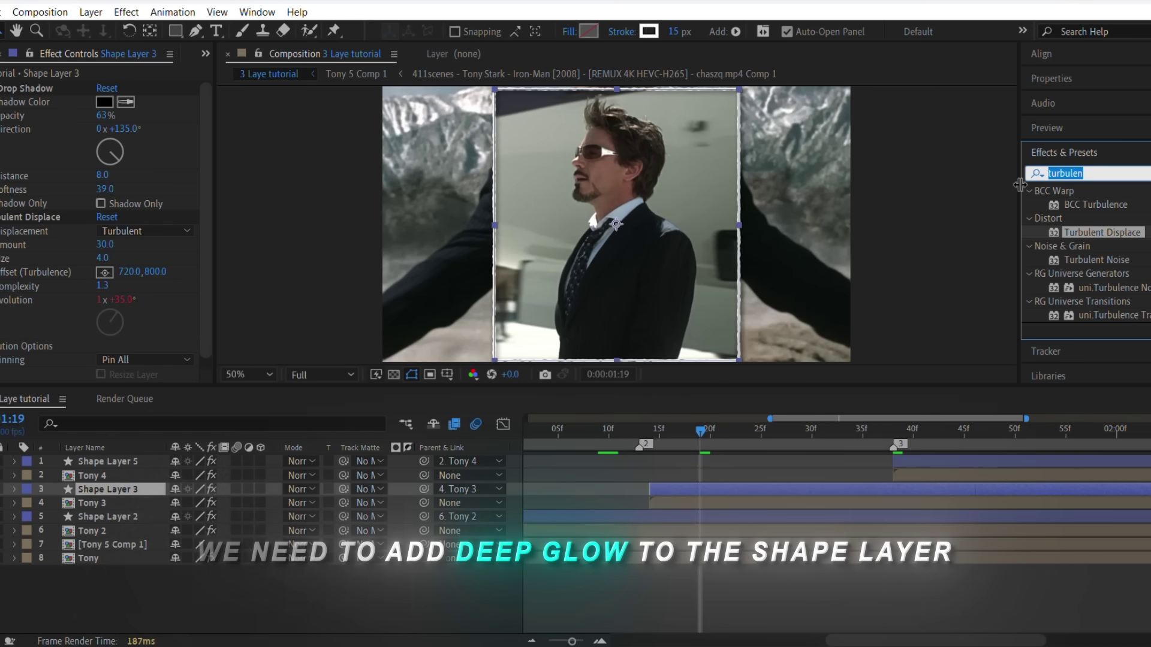
text(deep)
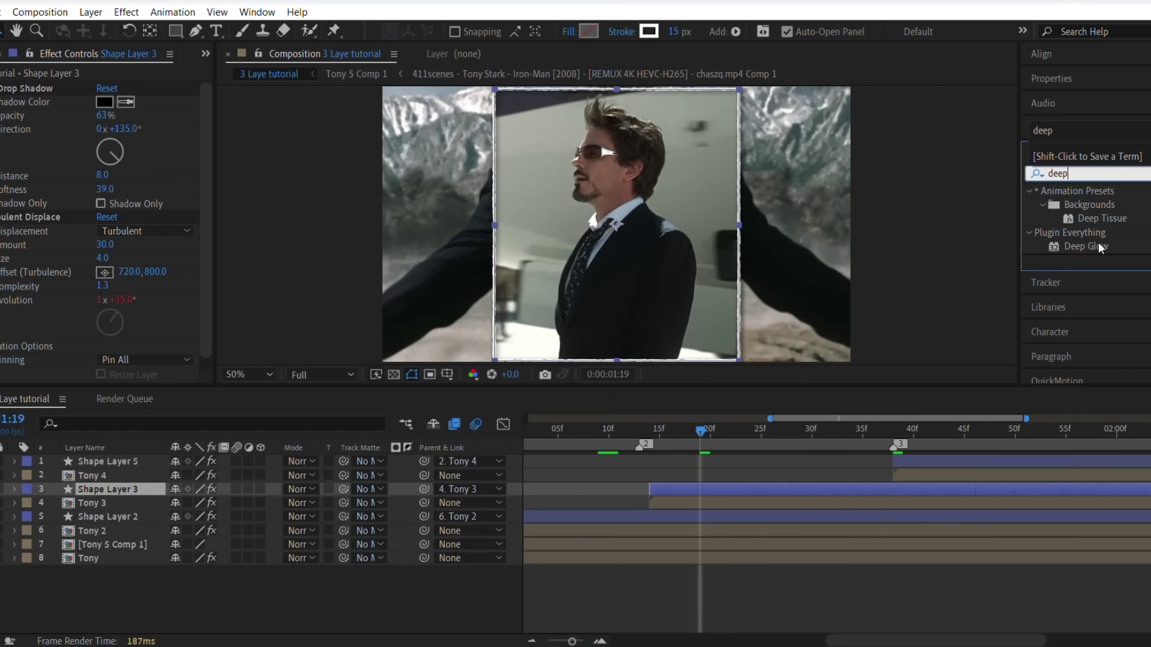
drag(1027, 279, 738, 486)
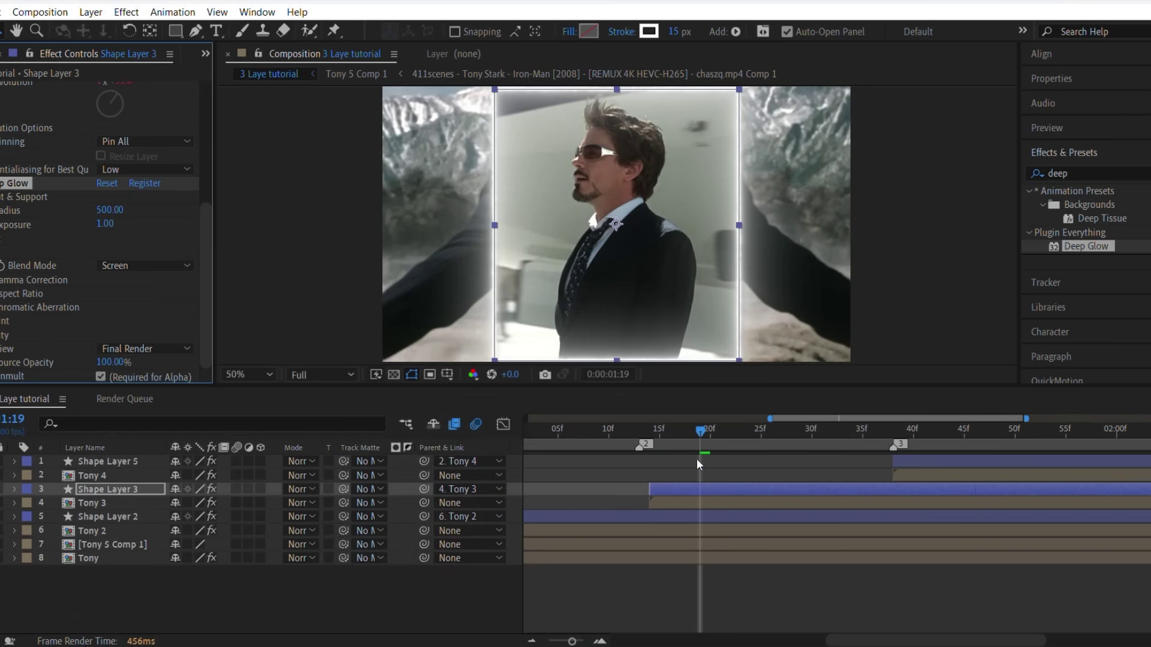
- Set Deep Glow's radius to 420 and exposure to 0.25 on Shape Layer 3
click(111, 210)
text(420)
key(Return)
click(105, 224)
text(0.25)
key(Return)
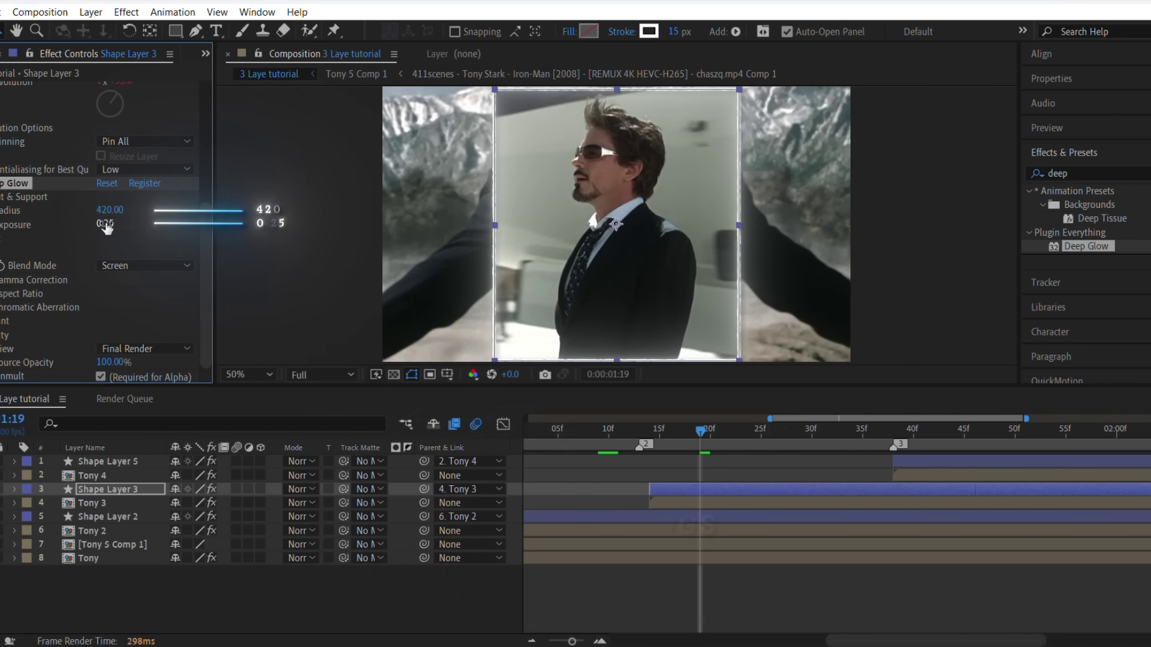
- Copy Deep Glow from Shape Layer 3 and paste it onto Shape Layer 5 and Shape Layer 2
click(639, 596)
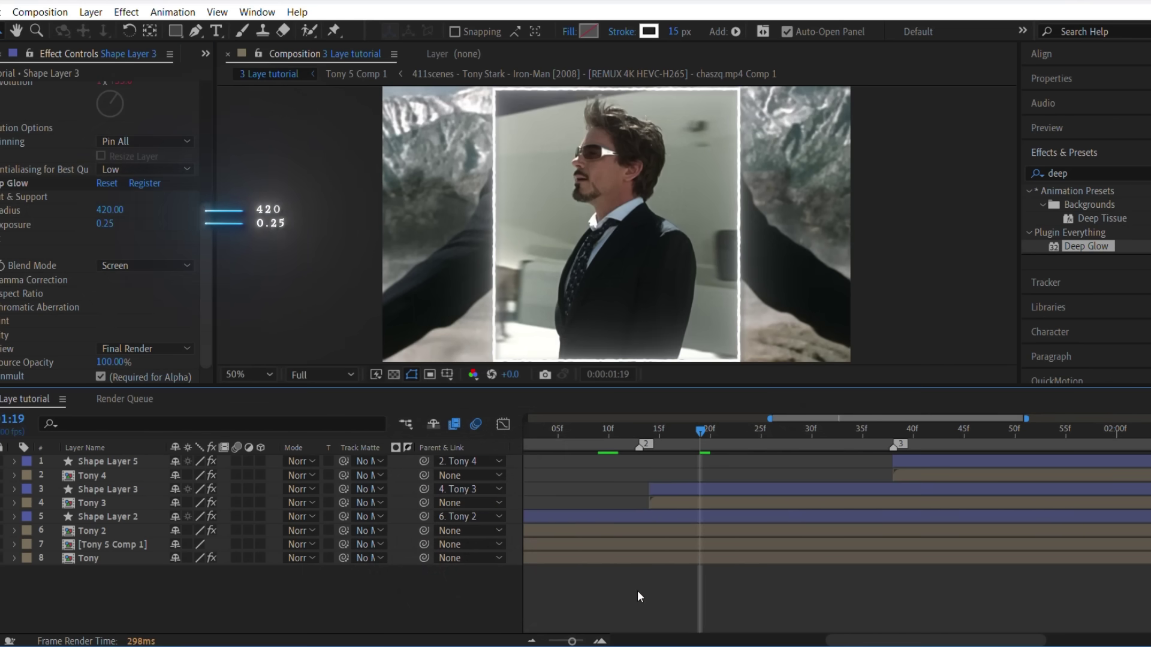
click(18, 183)
key(ctrl+c)
click(937, 464)
key(ctrl+v)
click(761, 514)
key(ctrl+v)
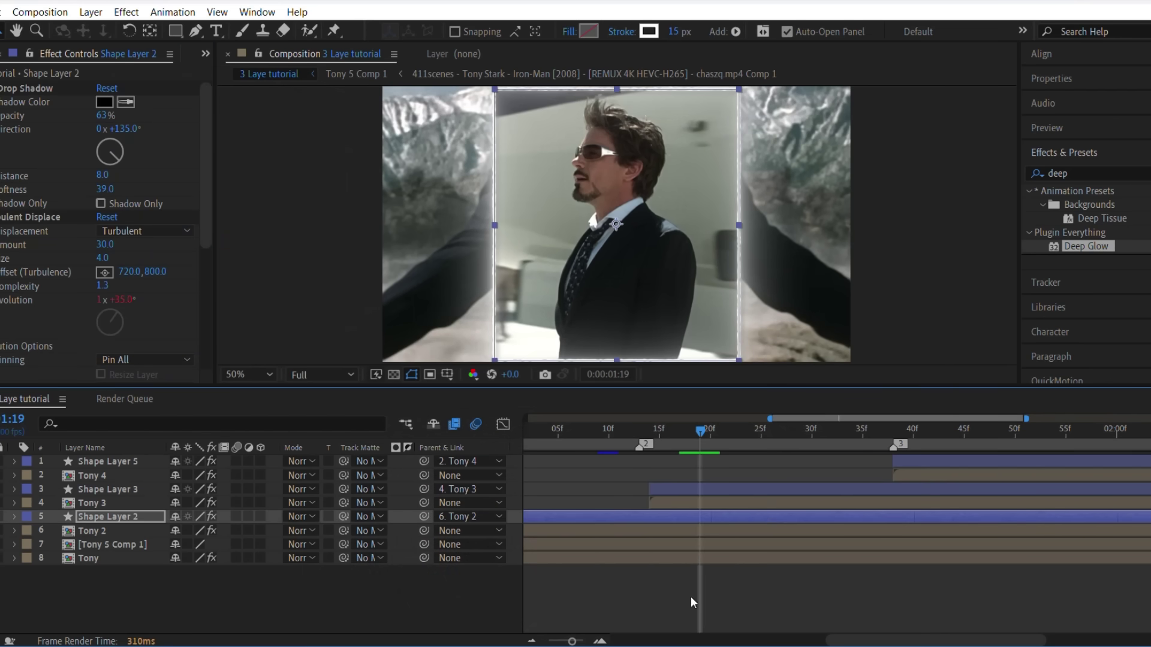
click(691, 602)
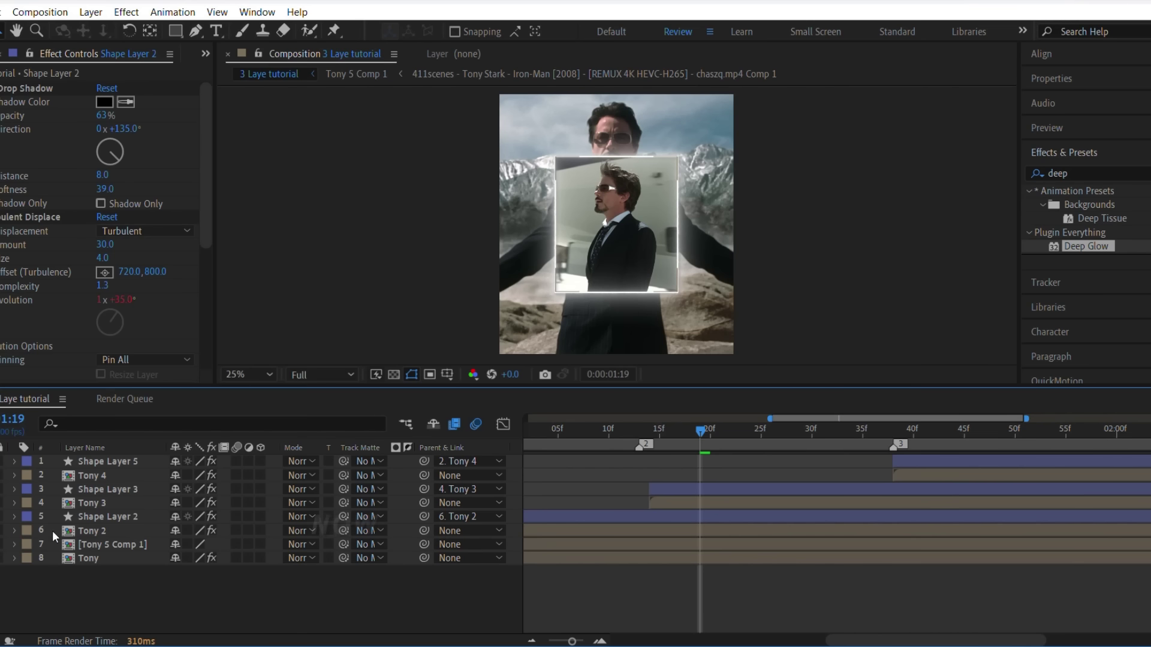
- Pre-compose the Tony 2 clip together with Shape Layer 2
click(91, 531)
shift+click(108, 517)
right_click(124, 514)
click(205, 413)
key(Return)
- Pre-compose the Tony 3 clip together with Shape Layer 3
click(92, 503)
shift+click(108, 489)
right_click(117, 492)
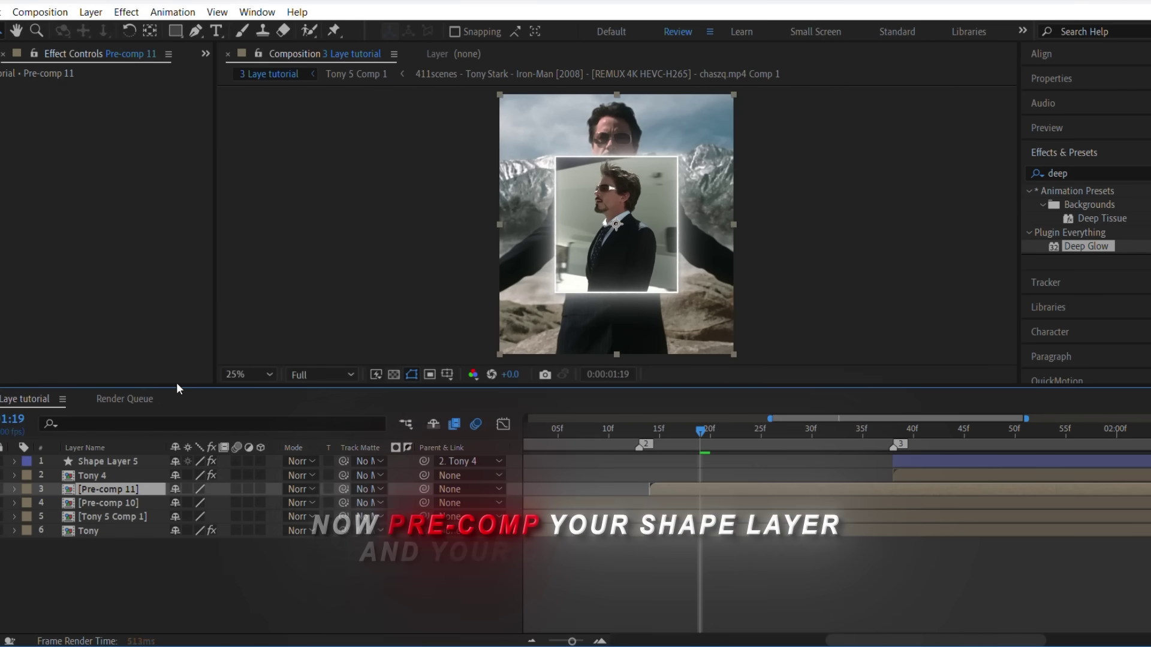
- Pre-compose the Tony 4 clip together with Shape Layer 5
click(92, 476)
shift+click(108, 462)
right_click(104, 463)
click(180, 359)
key(Return)
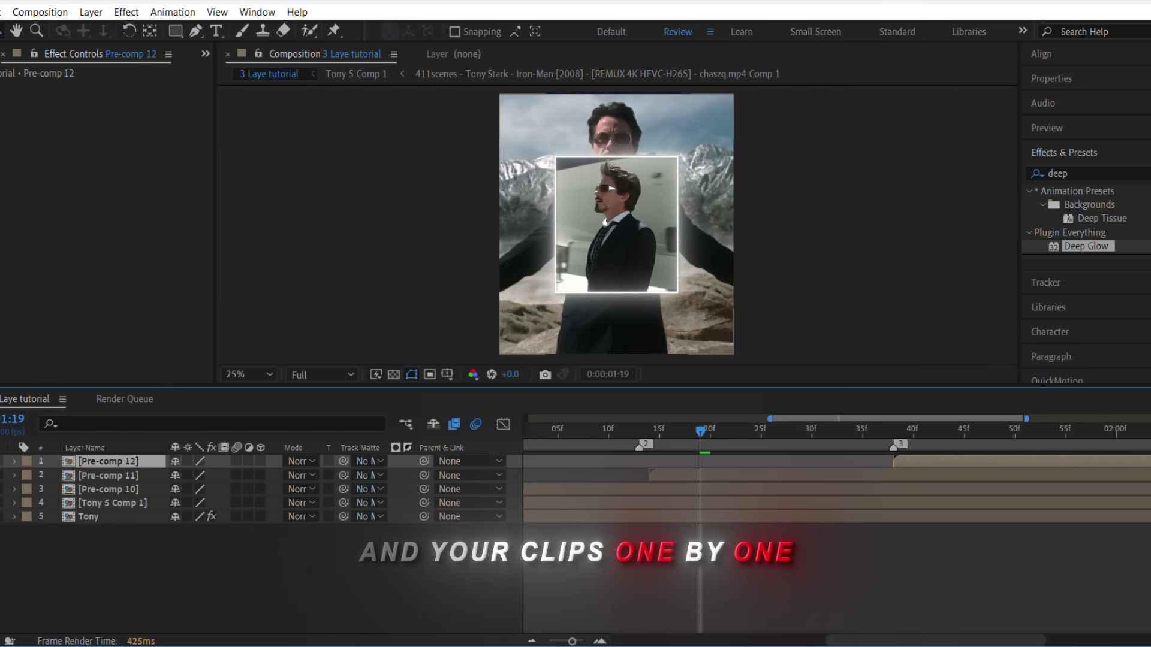
- Enable 3D for Pre-comp 10, Pre-comp 11 and Pre-comp 12, and move the Tony 5 Comp 1 layer above them
scroll(594, 503, left, 2)
drag(674, 439, 559, 487)
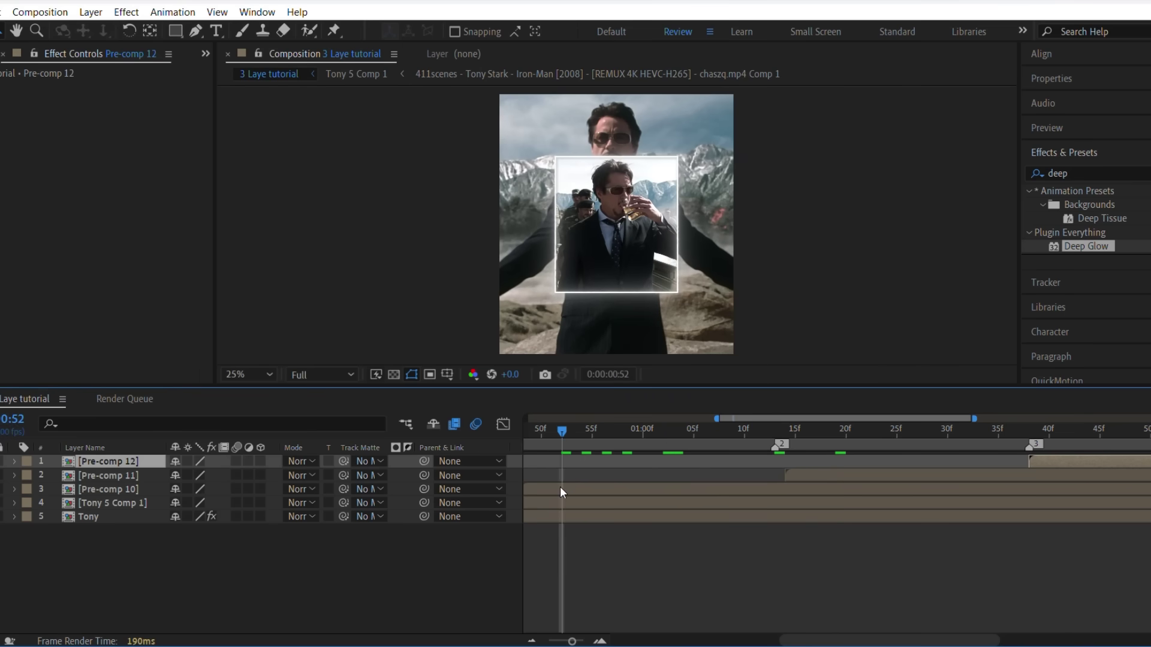
shift+click(48, 491)
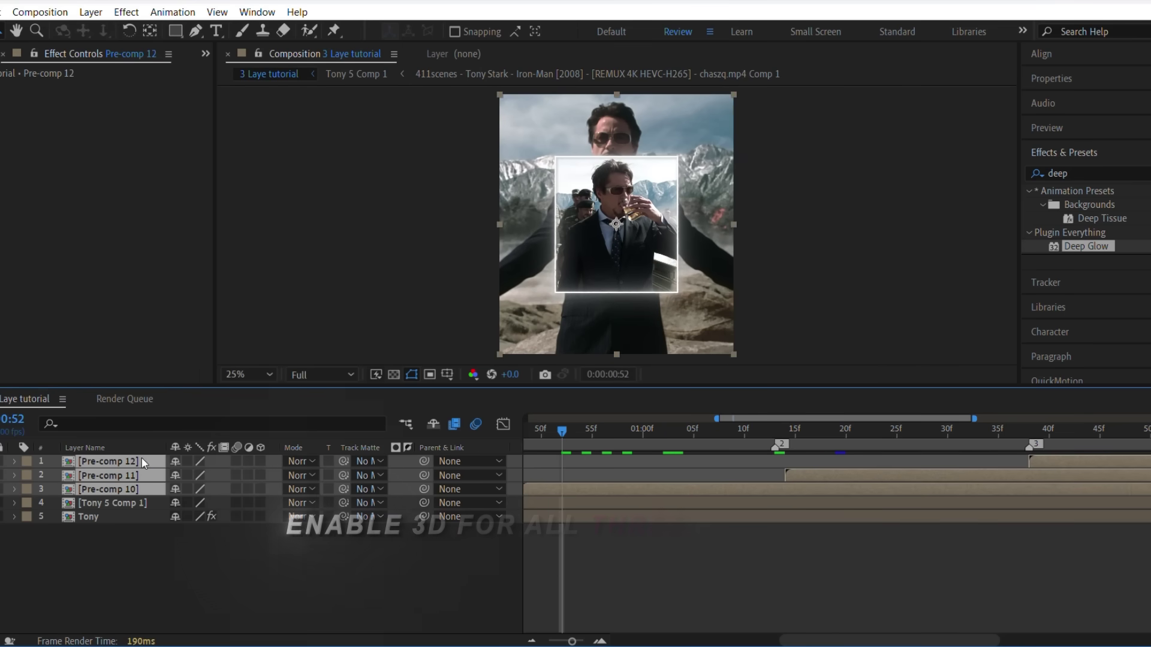
click(259, 460)
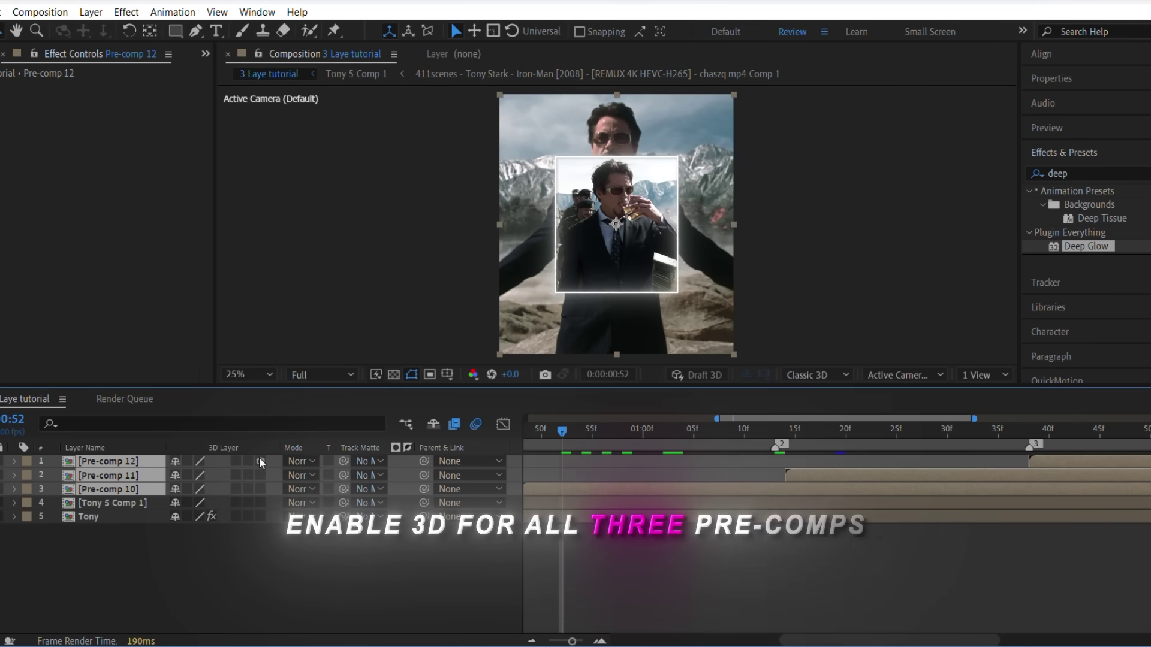
click(695, 559)
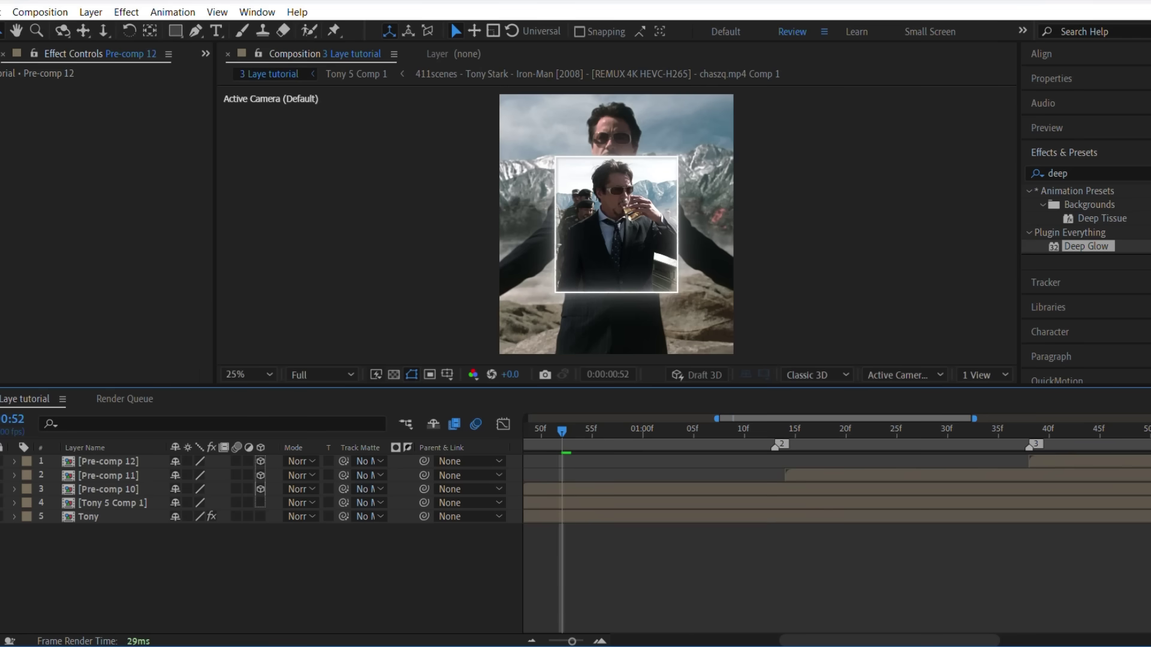
drag(87, 509, 105, 456)
click(545, 539)
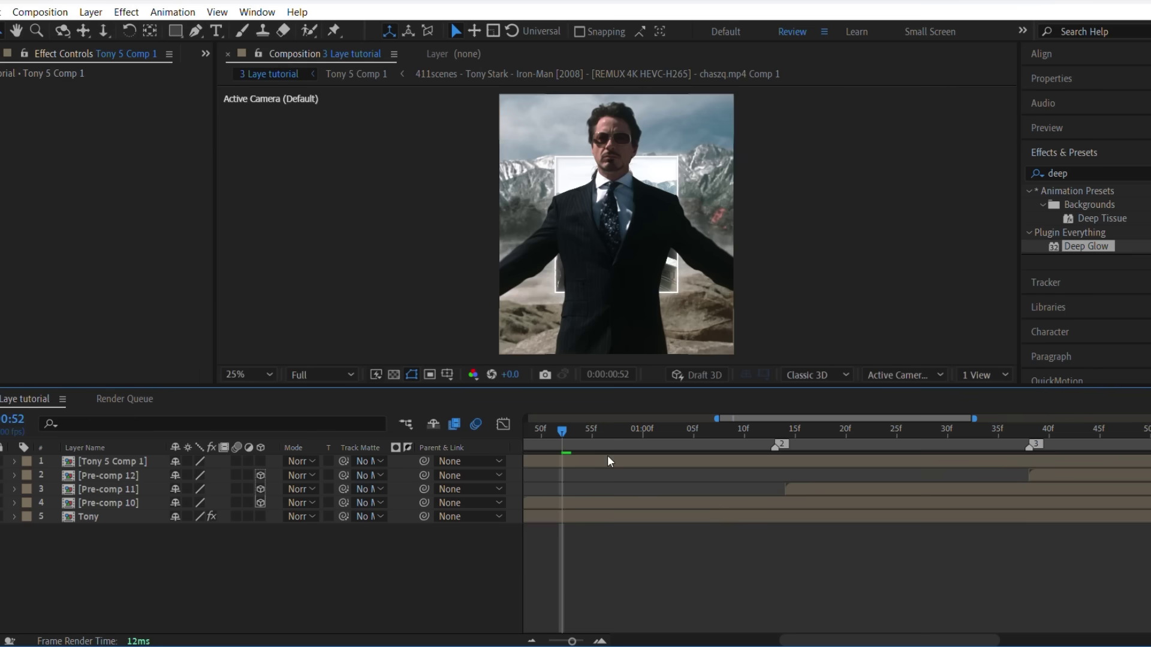
- Move Pre-comp 10 upward along its Y axis behind the foreground cutout
click(612, 431)
scroll(584, 450, left, 3)
click(790, 430)
drag(799, 512, 945, 501)
click(946, 502)
scroll(946, 501, right, 3)
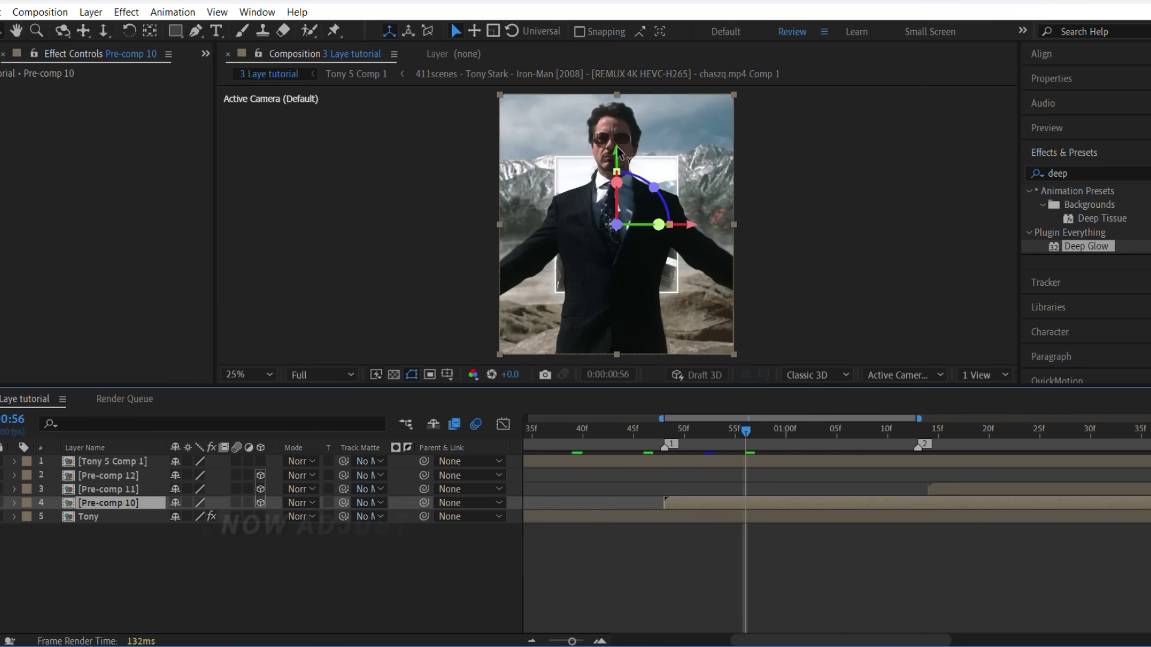
drag(620, 154, 615, 105)
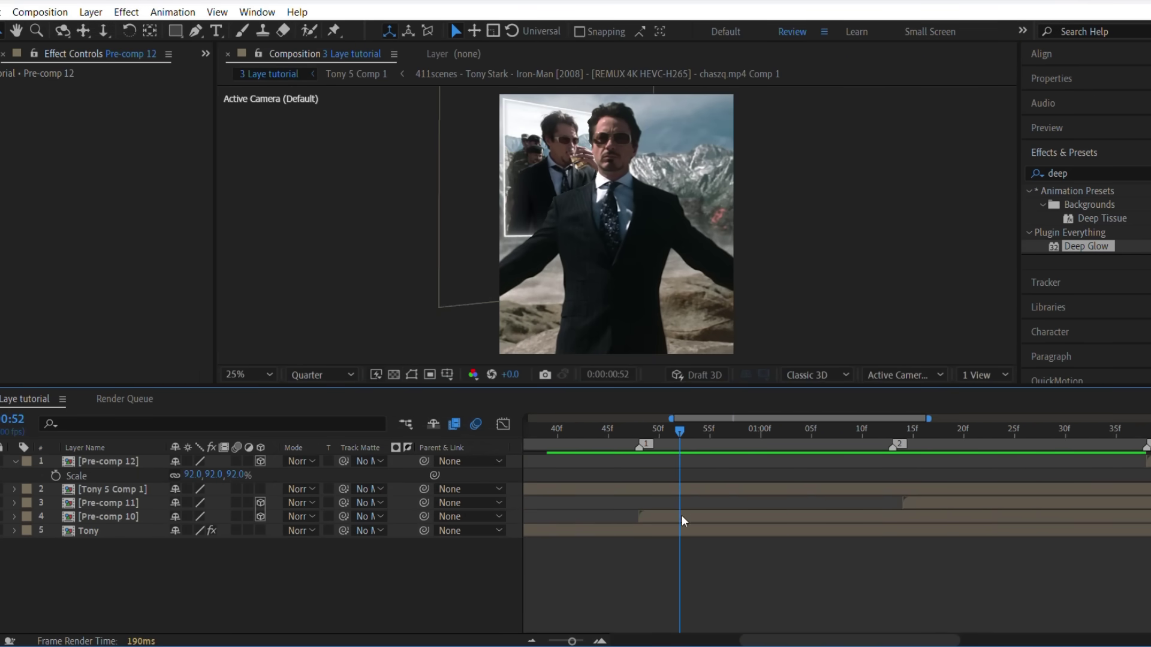
- Add a Scale keyframe of 94% to Pre-comp 10 at its first frame, 0:00:00:48
click(681, 515)
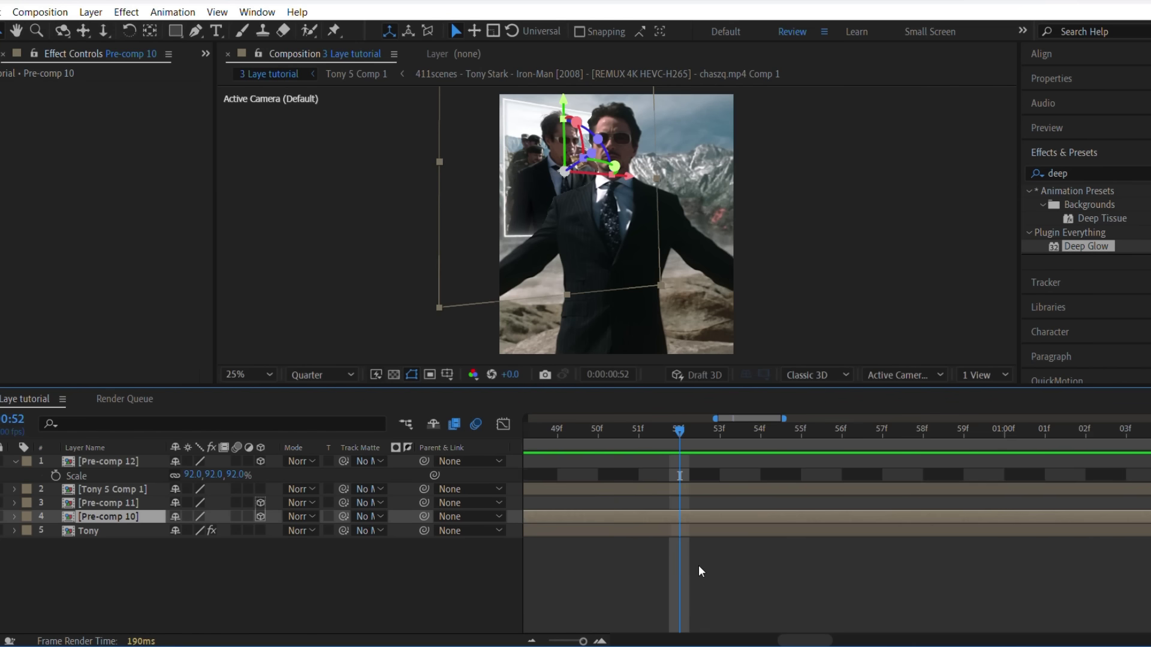
key(=)
key(s)
scroll(545, 566, right, 2)
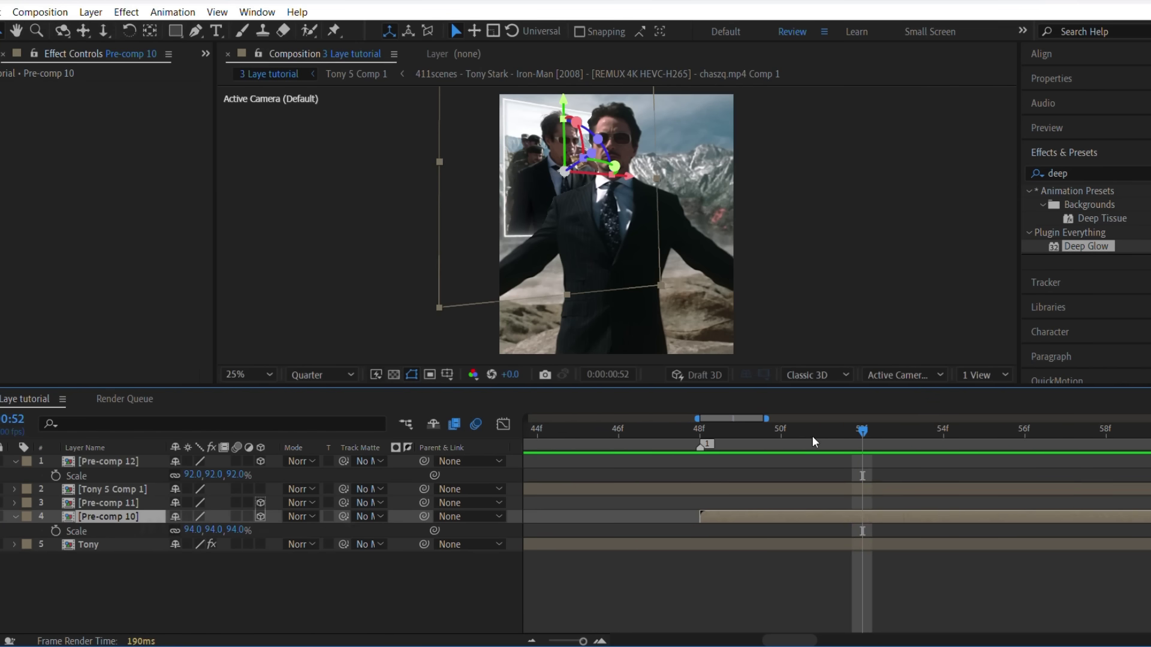
click(738, 436)
click(600, 641)
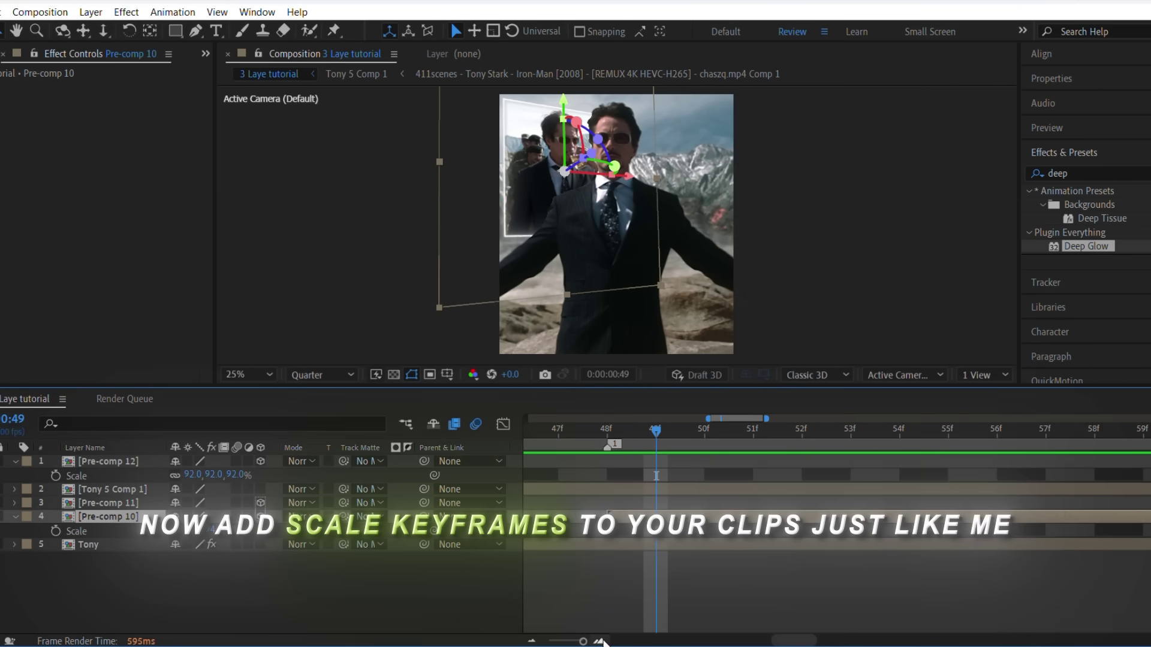
scroll(683, 551, left, 1)
click(632, 437)
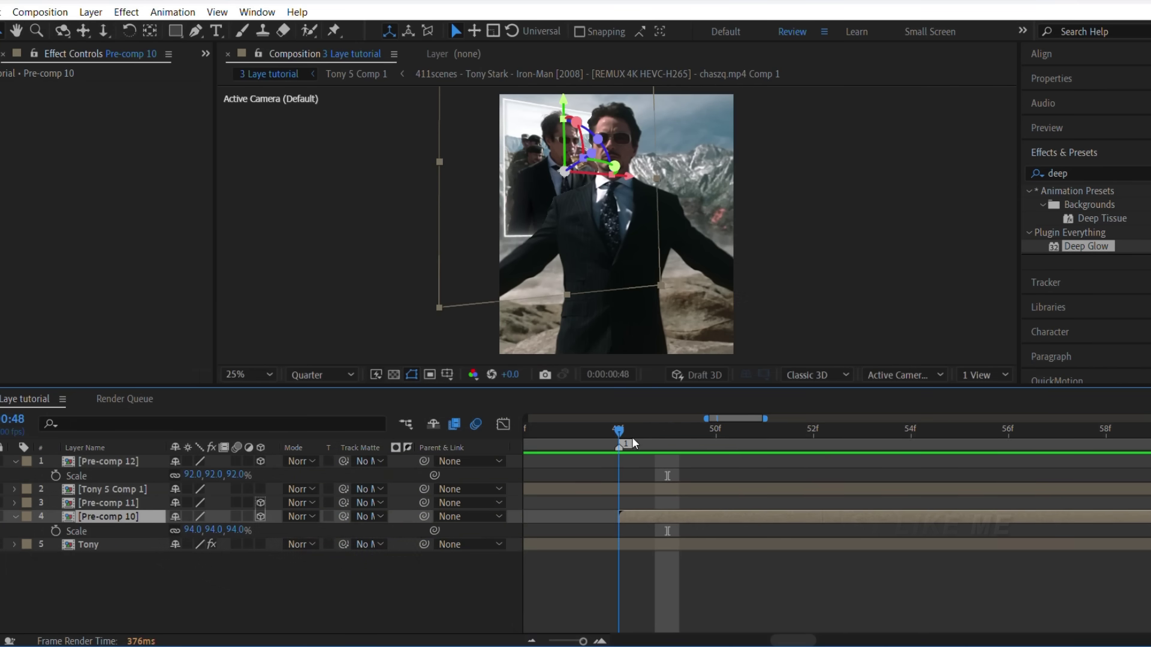
click(56, 530)
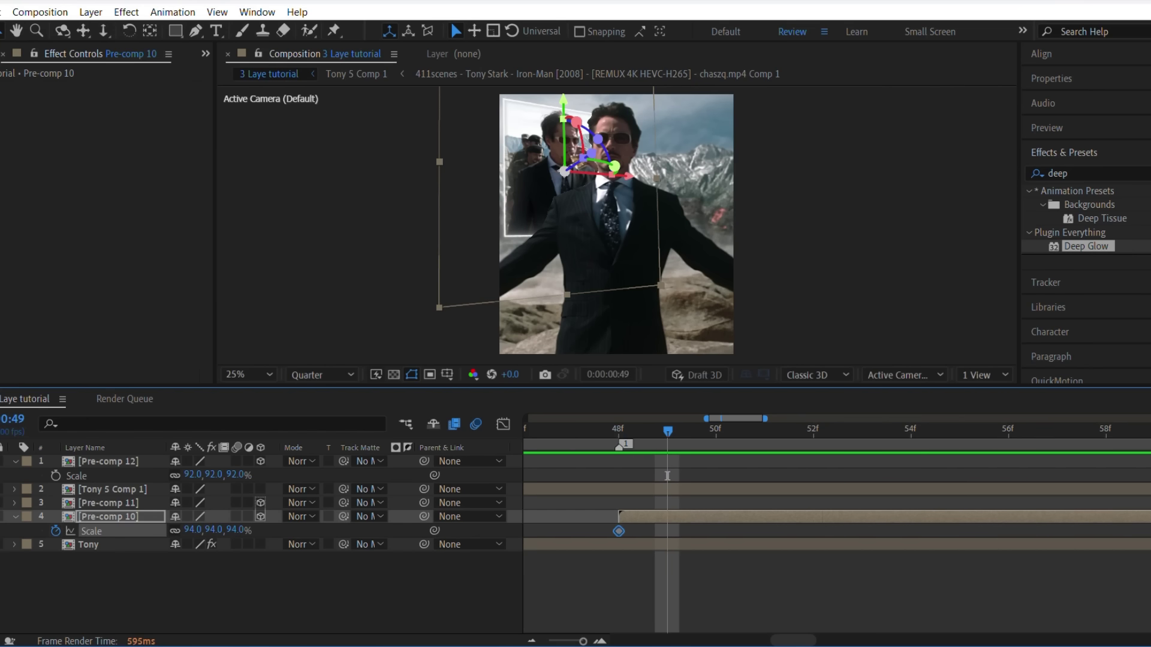
- Add 94% Scale keyframes to Pre-comp 10 at 0:00:00:50 and 0:00:00:52
click(600, 641)
scroll(685, 516, left, 2)
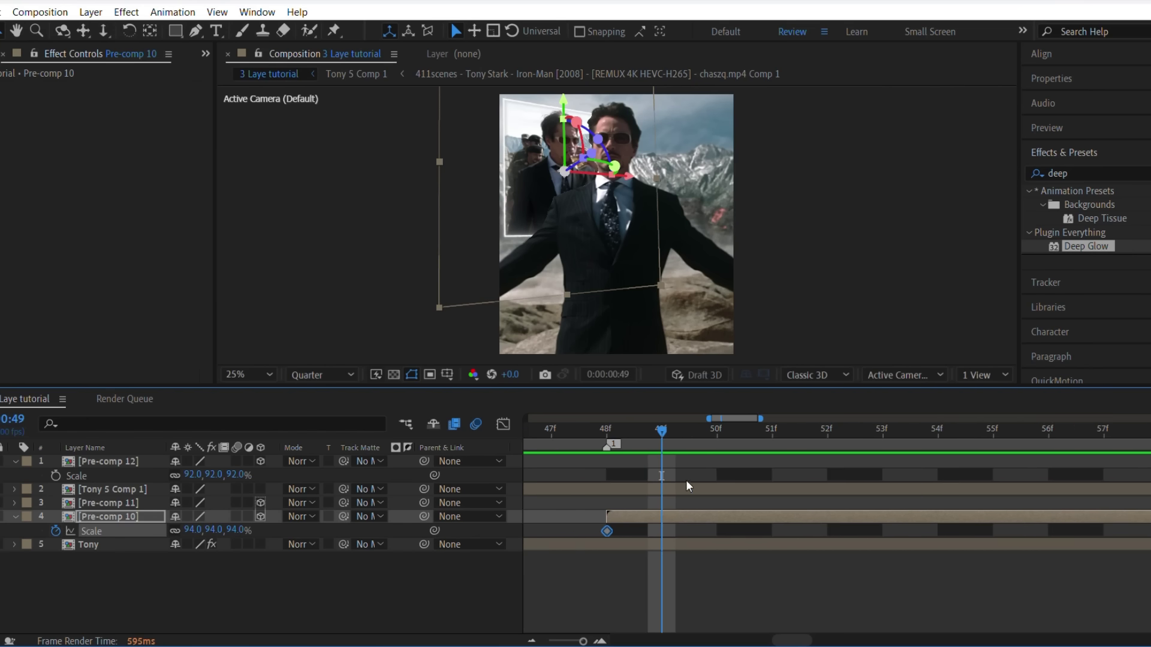
drag(666, 434, 710, 435)
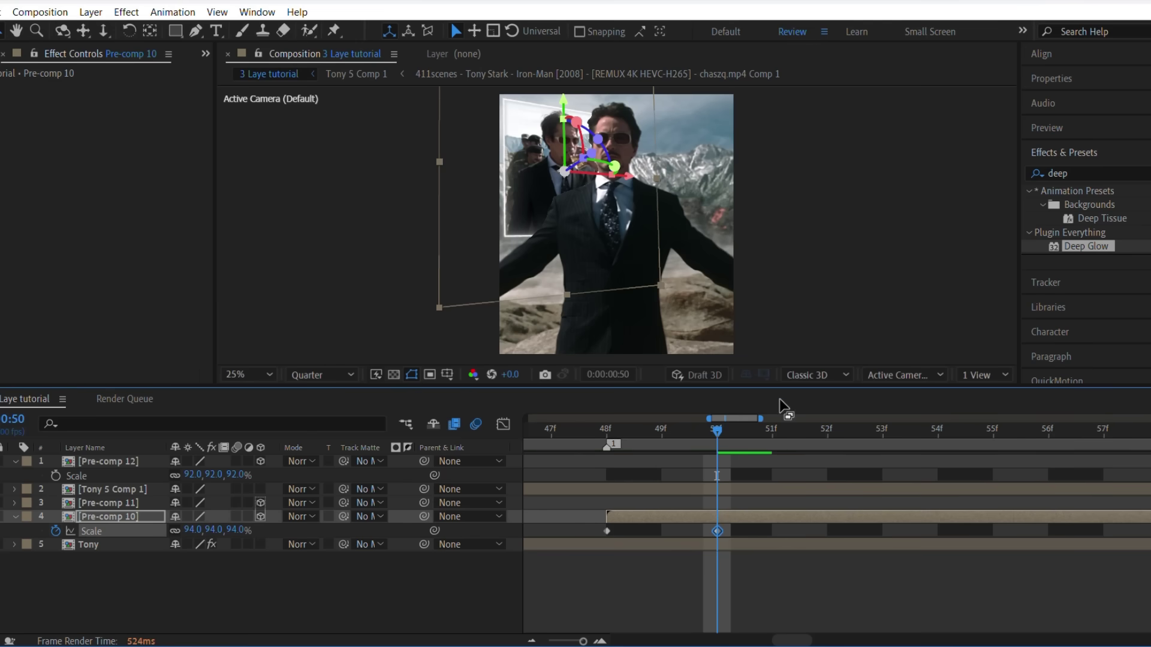
drag(793, 436, 820, 434)
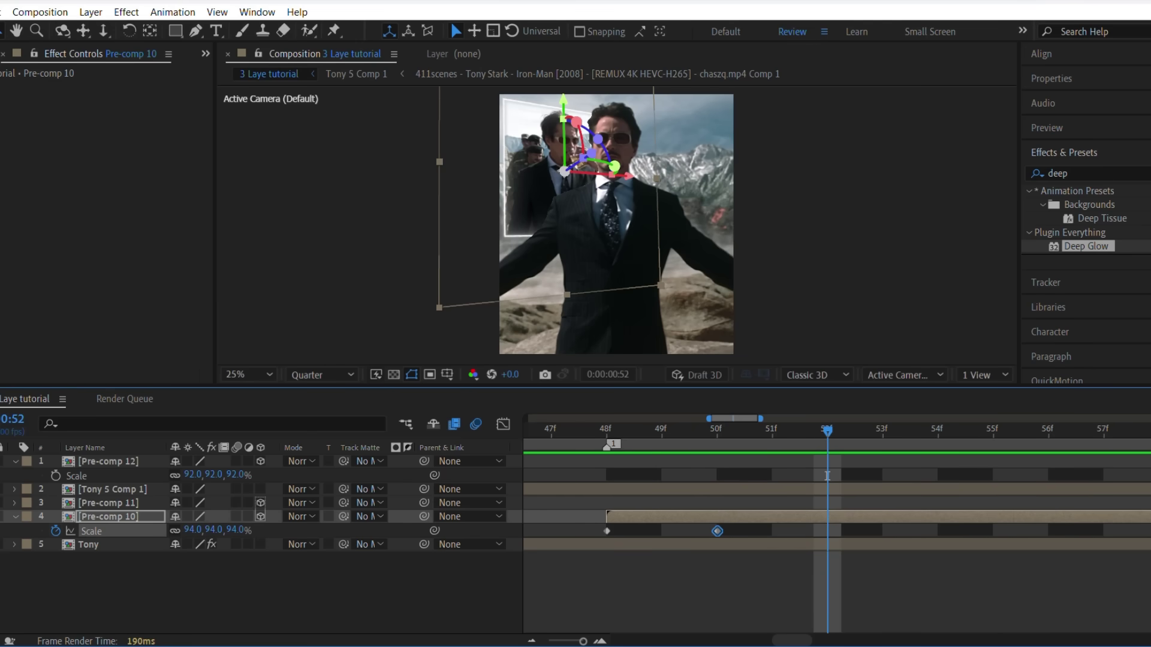
- Set Pre-comp 10's Y scale to 119% at 0:00:00:49 and X scale to about 133% at 0:00:00:51, and preview the bounce
click(662, 440)
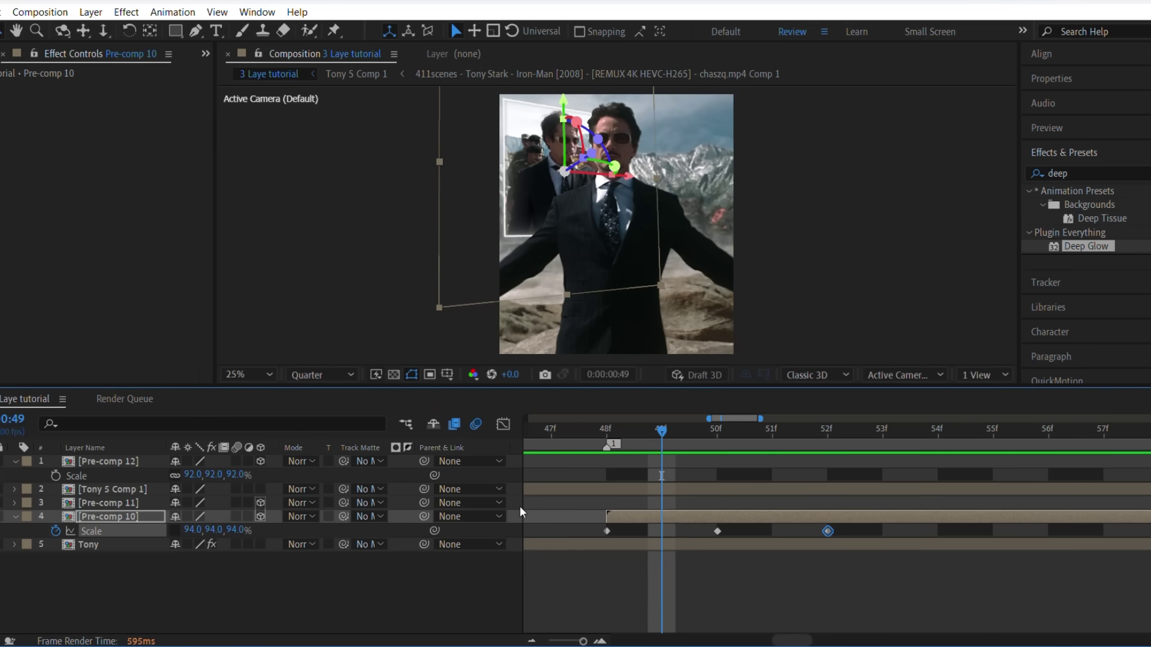
drag(627, 433, 897, 438)
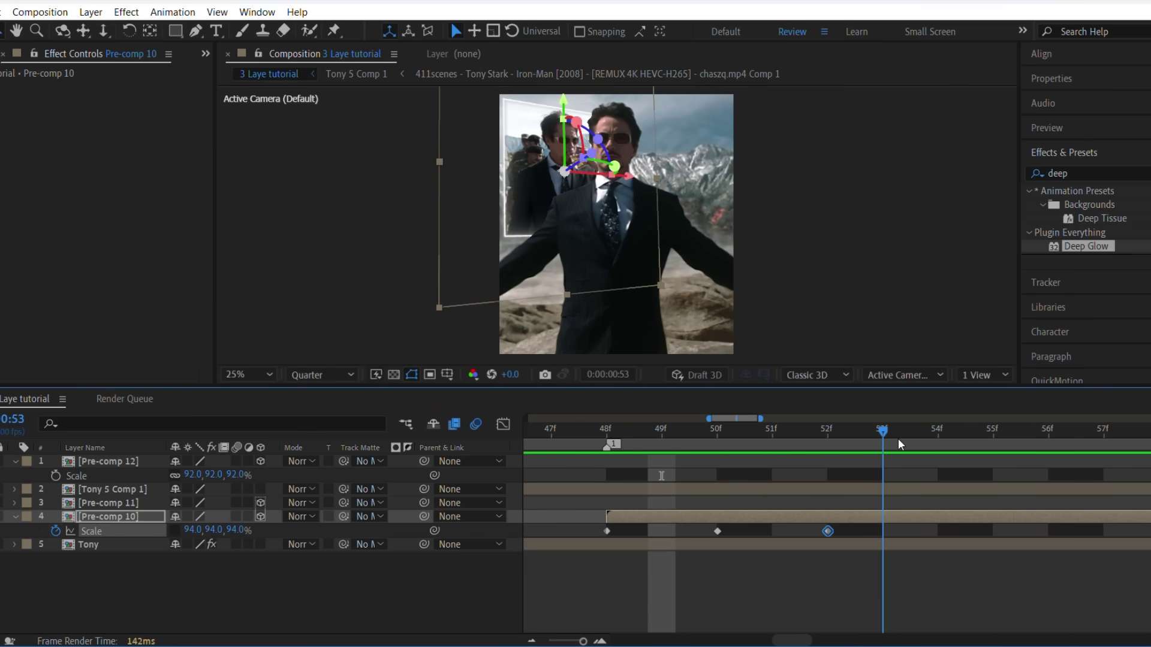
click(661, 432)
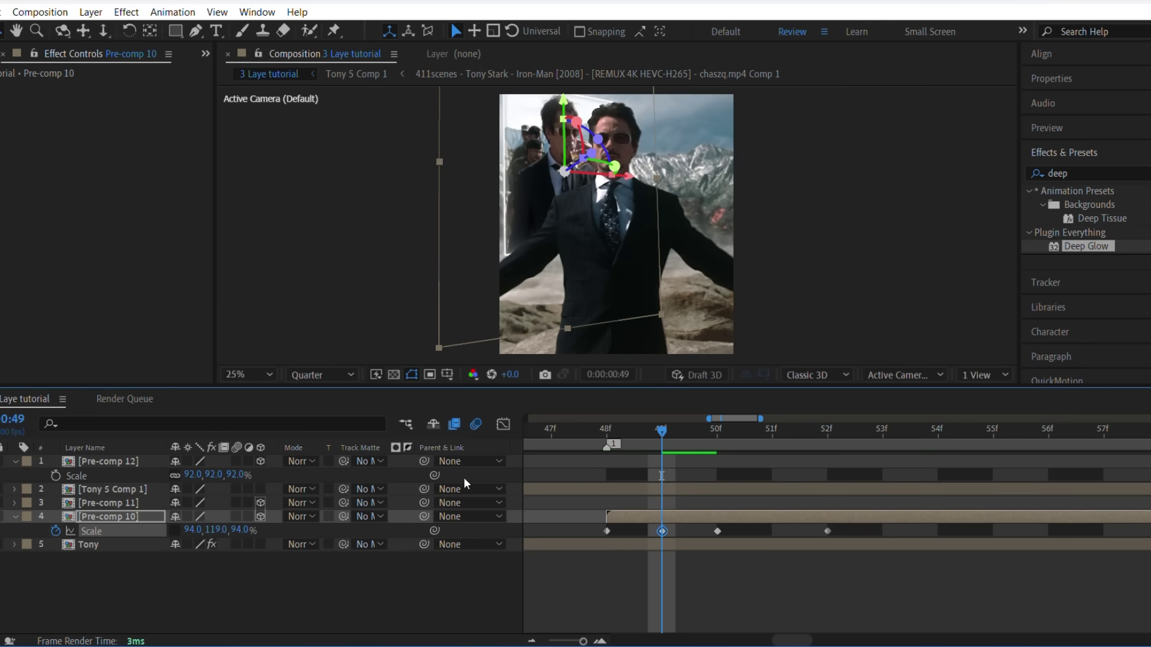
click(755, 434)
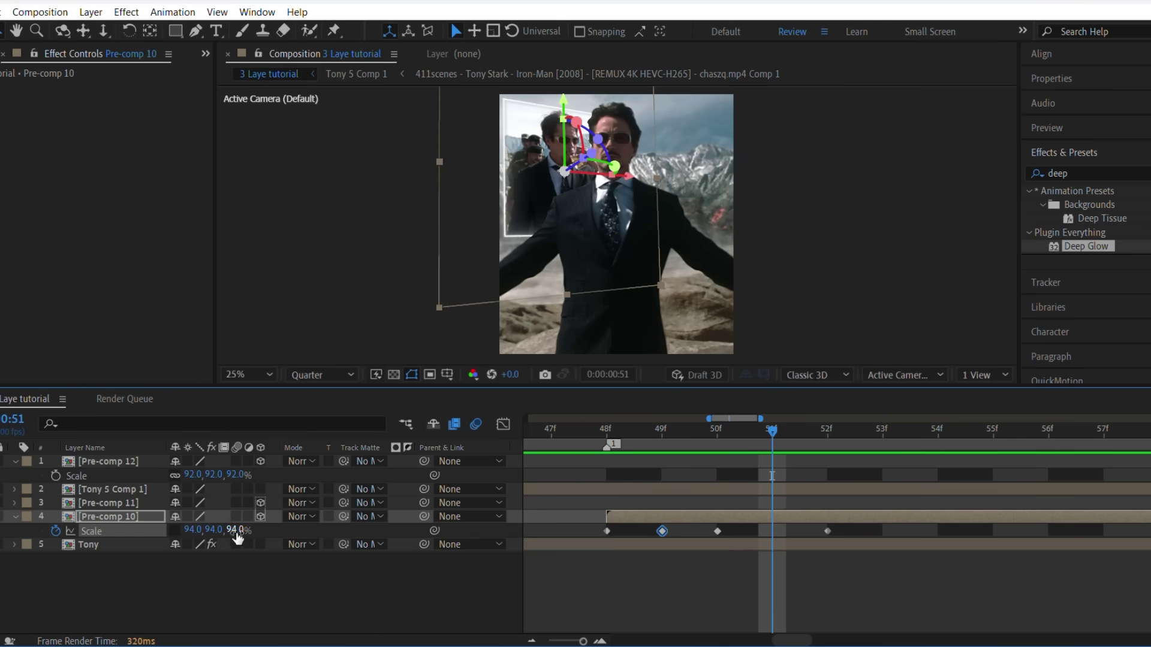
drag(192, 534, 201, 528)
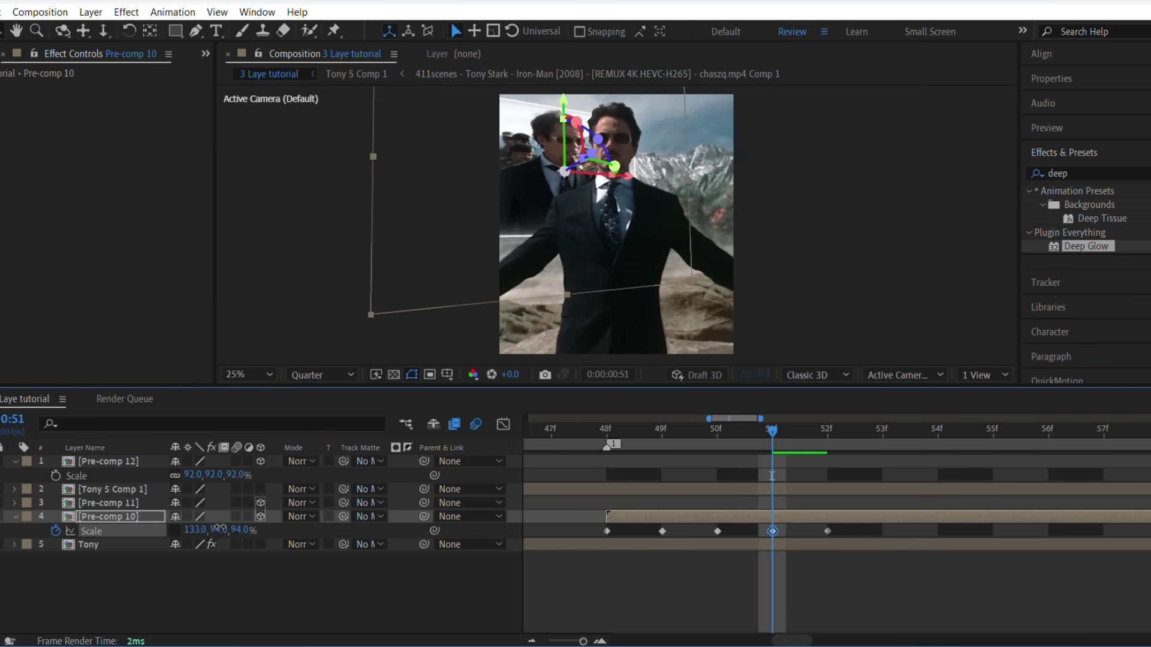
drag(682, 429, 595, 484)
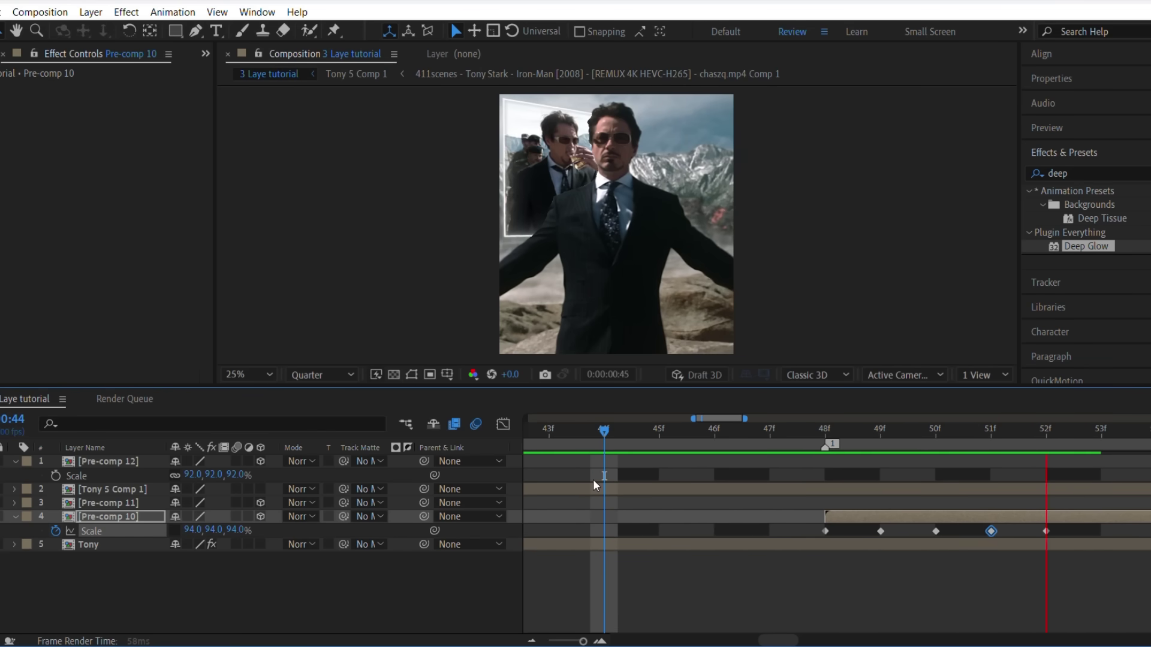
click(711, 439)
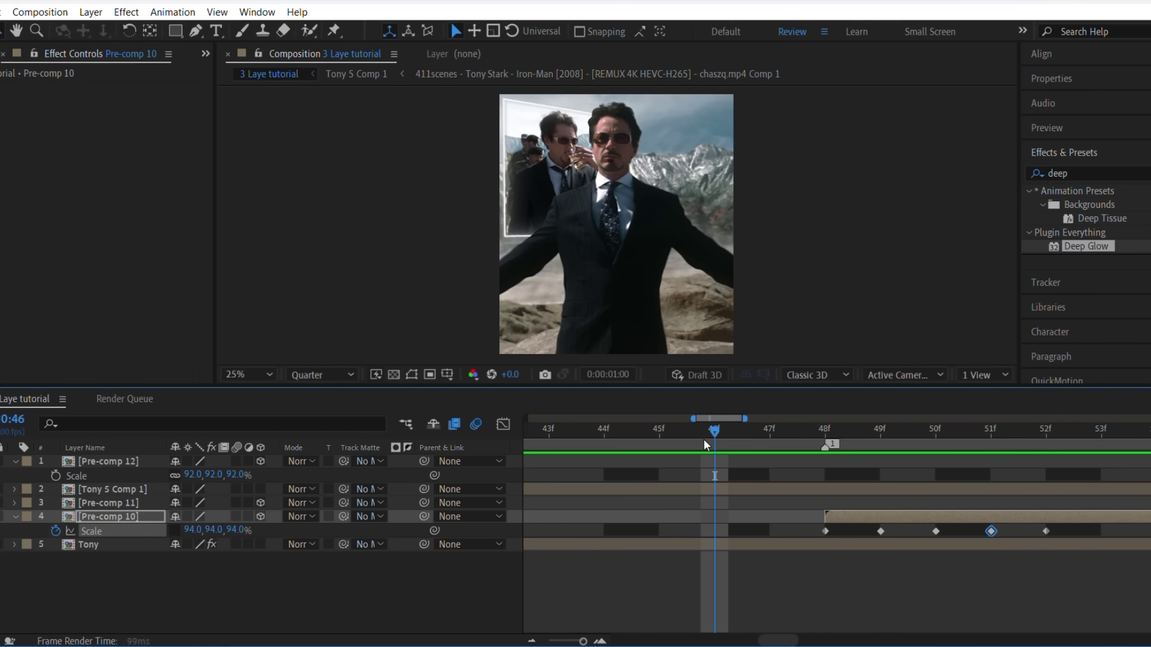
- Stretch Pre-comp 10's five Scale keyframes evenly so the last falls on 0:00:00:53, and preview the animation
scroll(720, 441, right, 4)
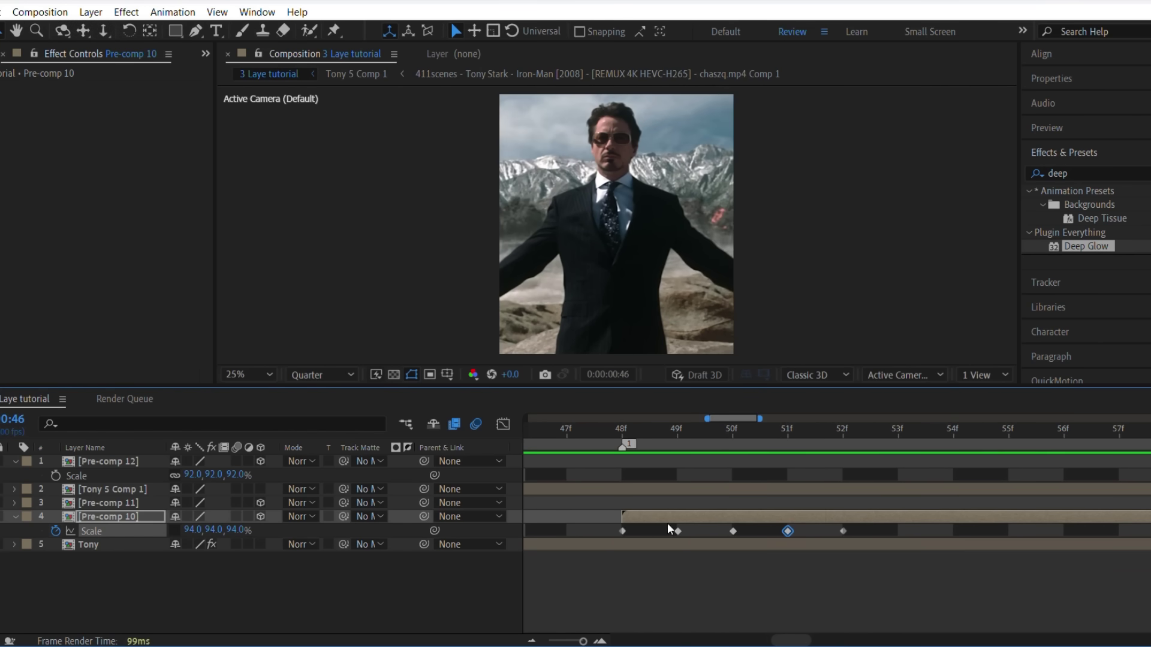
drag(591, 526, 918, 547)
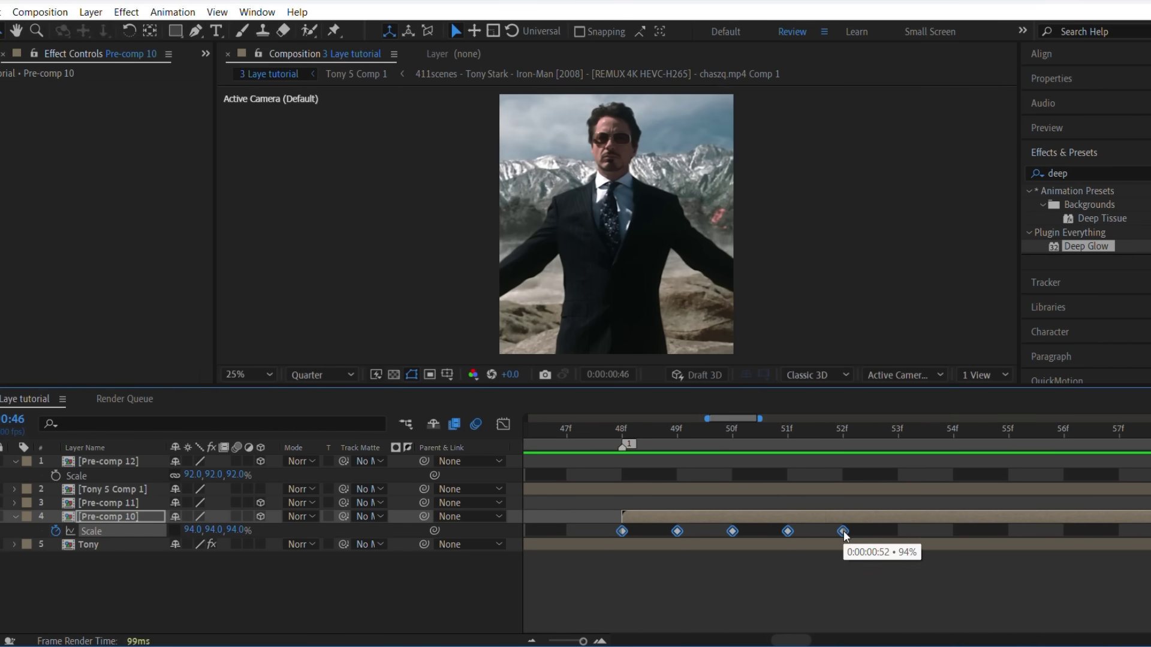
scroll(878, 526, left, 2)
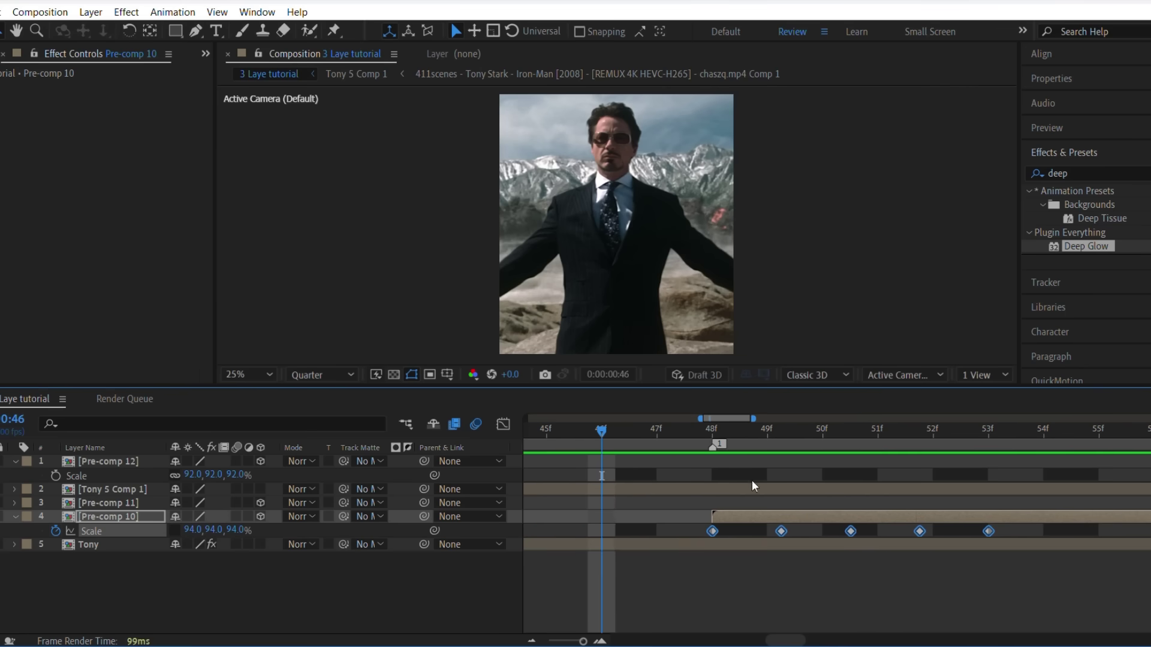
click(646, 445)
key(space)
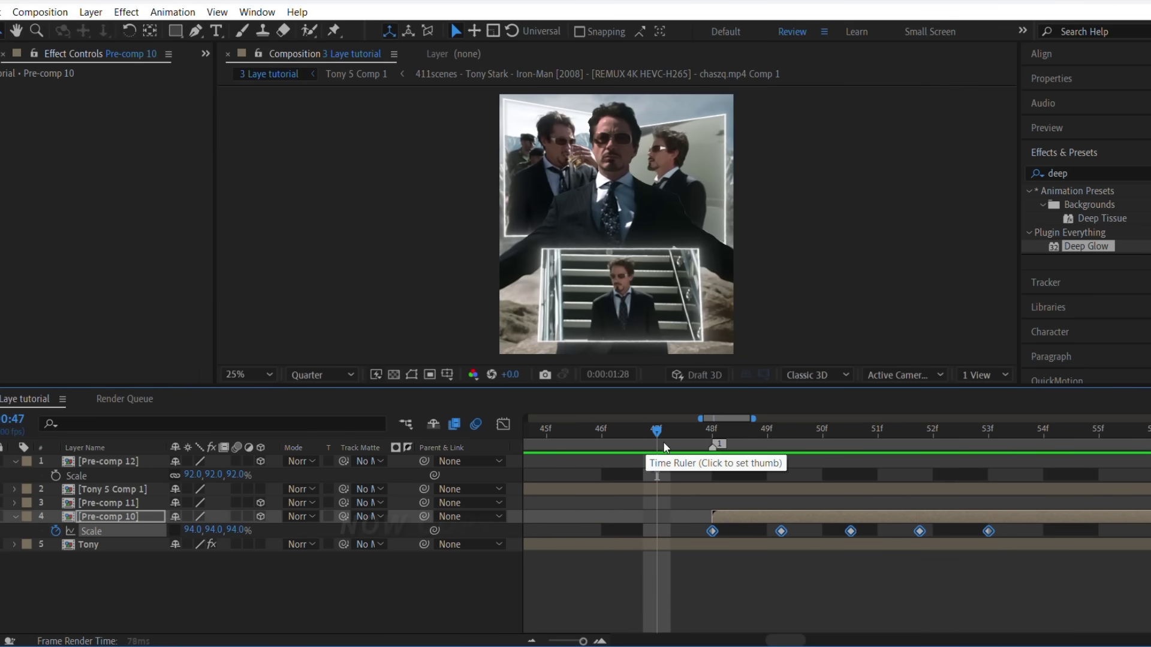
- Copy all Scale keyframes from Pre-comp 10 and paste them onto Pre-comp 11 at its start
click(692, 441)
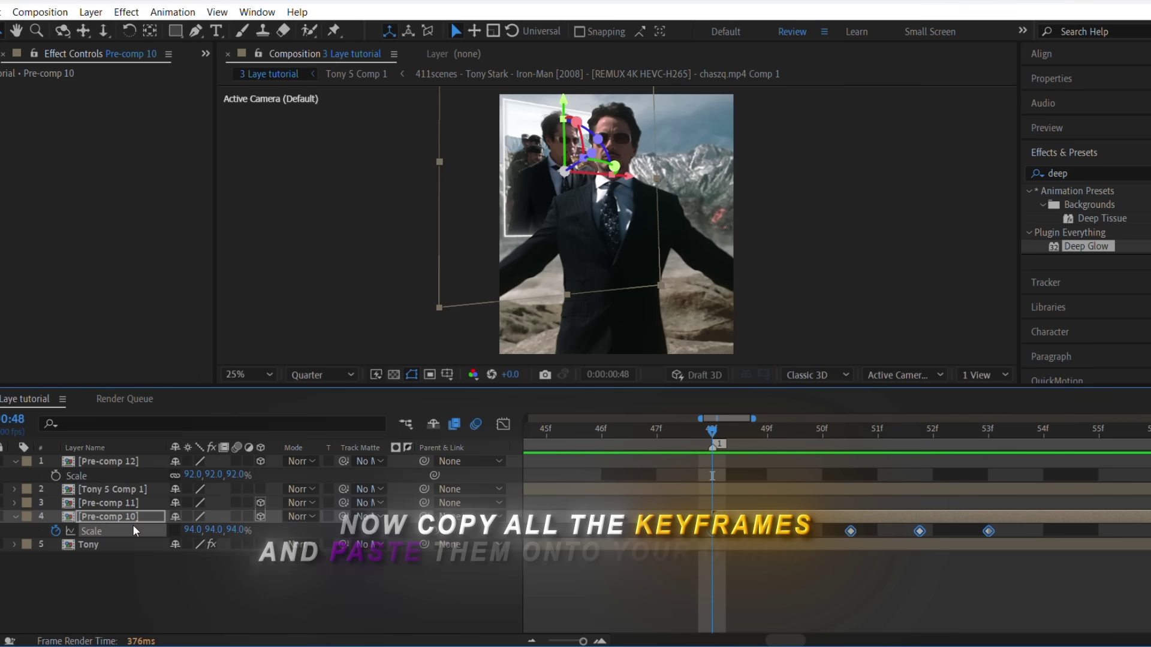
key(u)
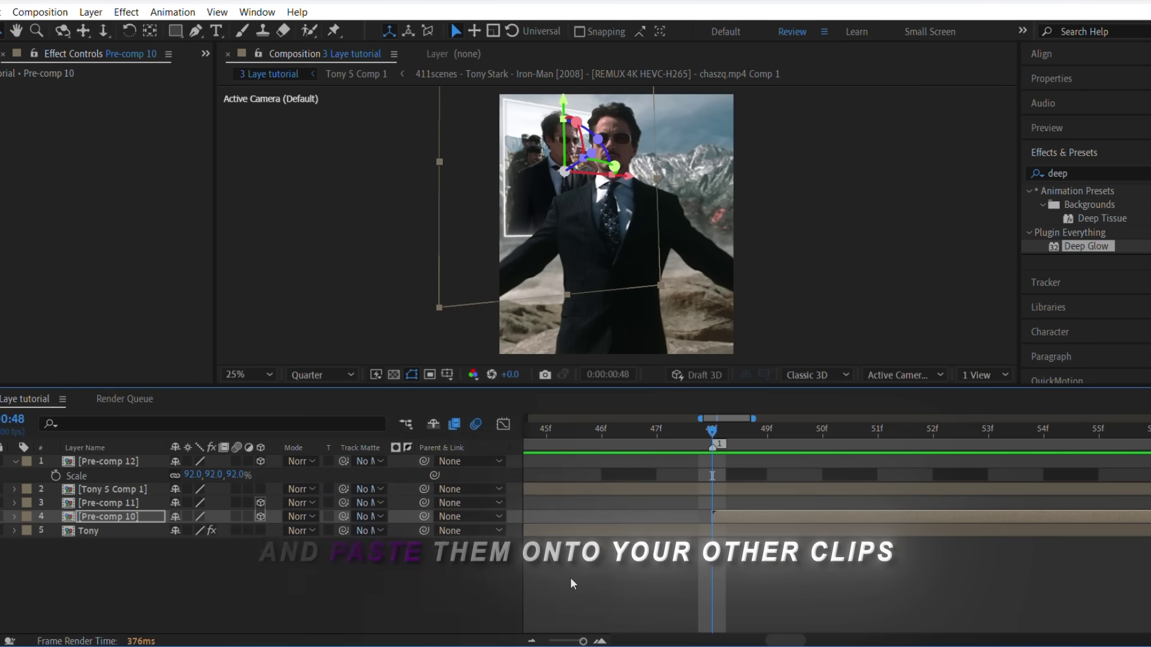
scroll(570, 577, right, 6)
scroll(570, 577, right, 15)
scroll(570, 577, left, 4)
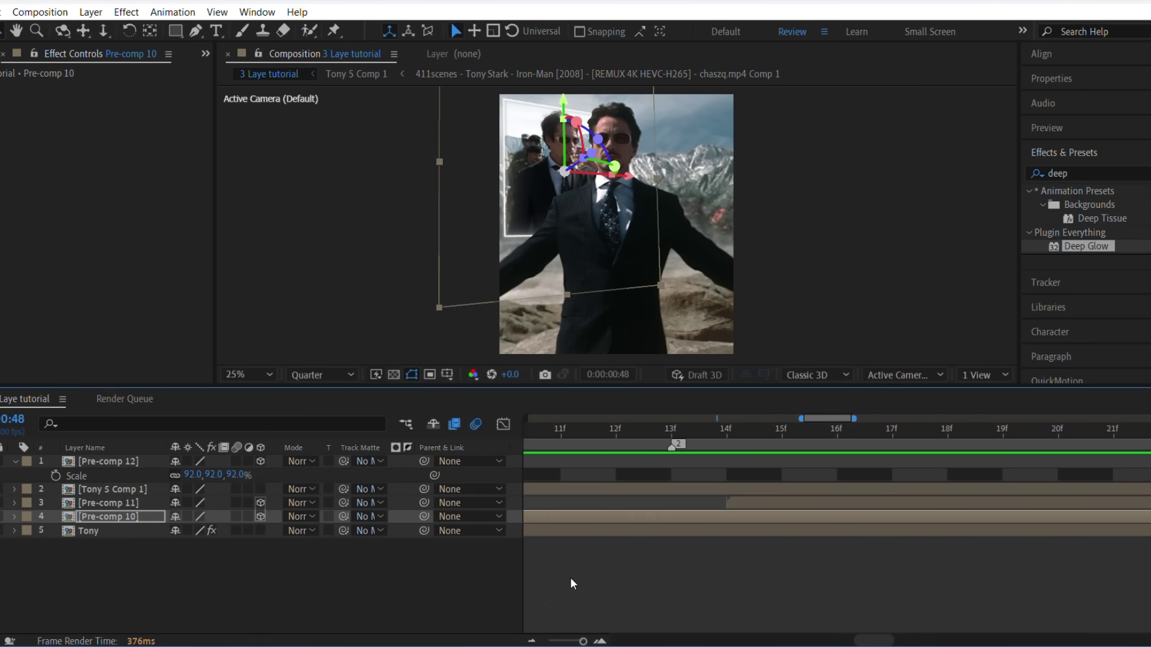
scroll(570, 577, right, 1)
click(708, 437)
click(733, 504)
- Move the current time to 0:00:01:38 at Pre-comp 12's start, select that layer, and collapse its Scale property
scroll(734, 508, right, 11)
click(653, 433)
click(662, 460)
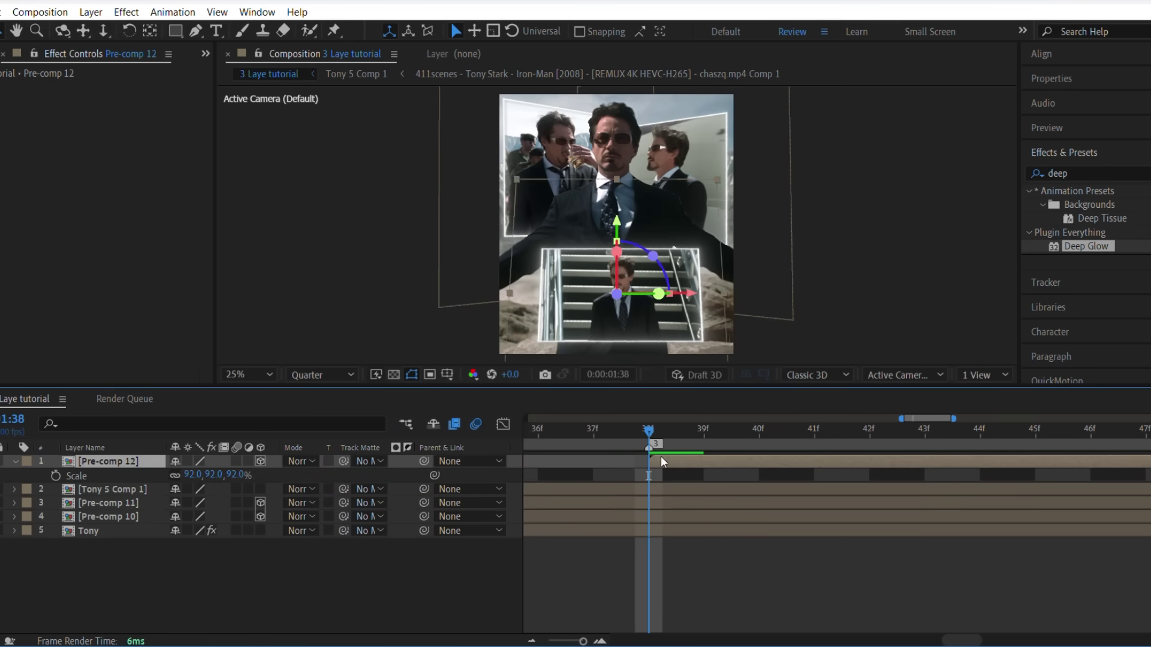
scroll(662, 460, left, 5)
key(s)
- Preview the composition's clip animation from 0:00:00:21
double_click(533, 639)
scroll(714, 446, left, 10)
click(744, 437)
key(space)
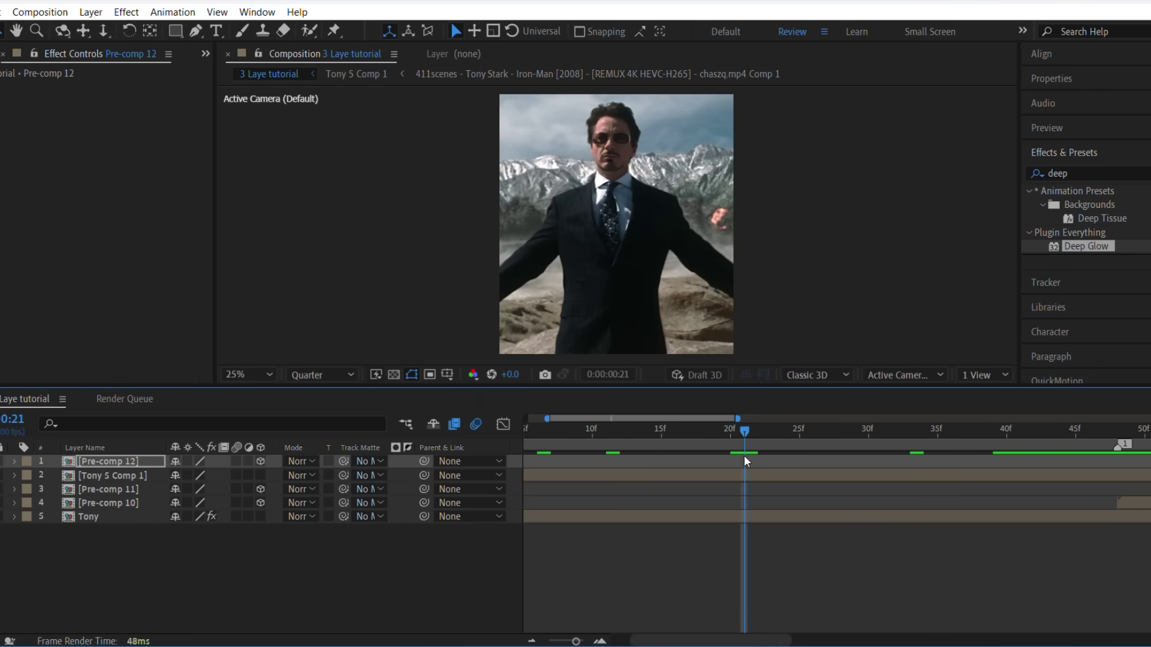
click(851, 551)
- Pre-compose Pre-comp 10, moving all attributes into the new composition and adjusting its duration to the layer's time span
scroll(850, 552, right, 6)
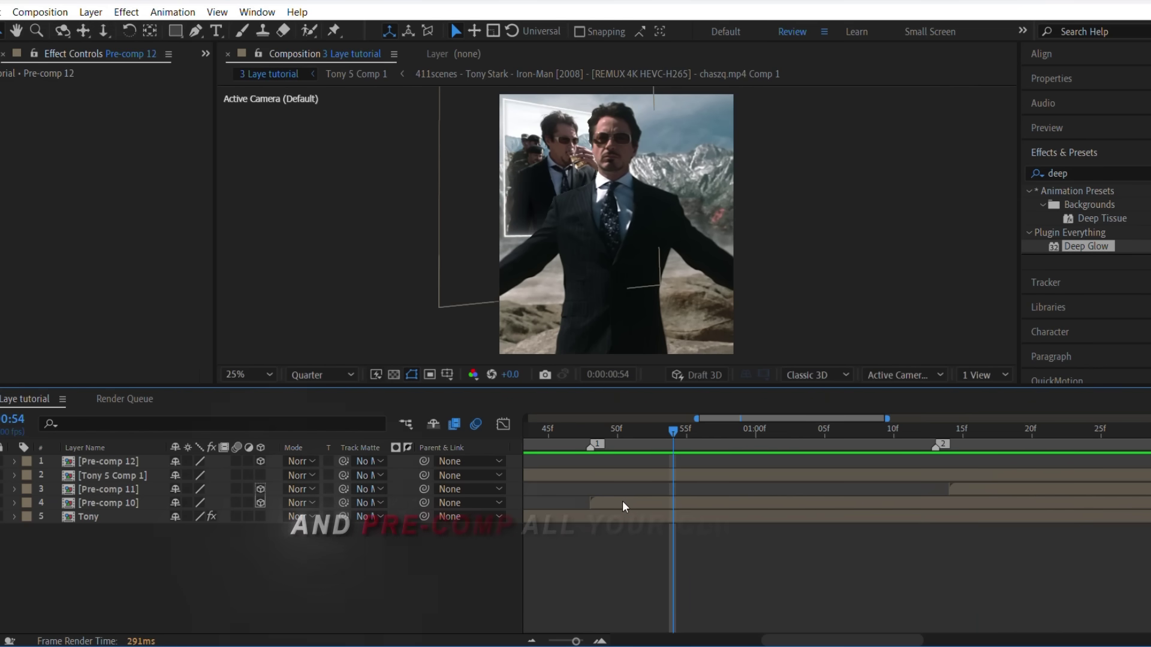
right_click(623, 501)
click(717, 397)
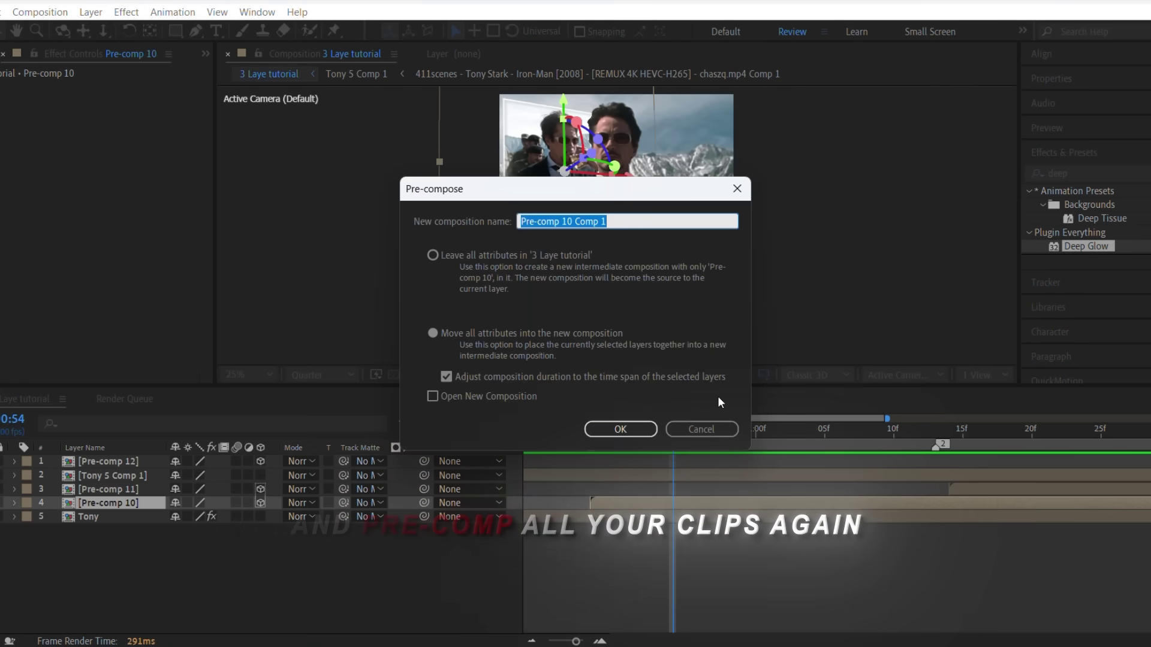
key(Return)
- Pre-compose the Pre-comp 11 layer into its own new composition, keeping the default name
click(989, 487)
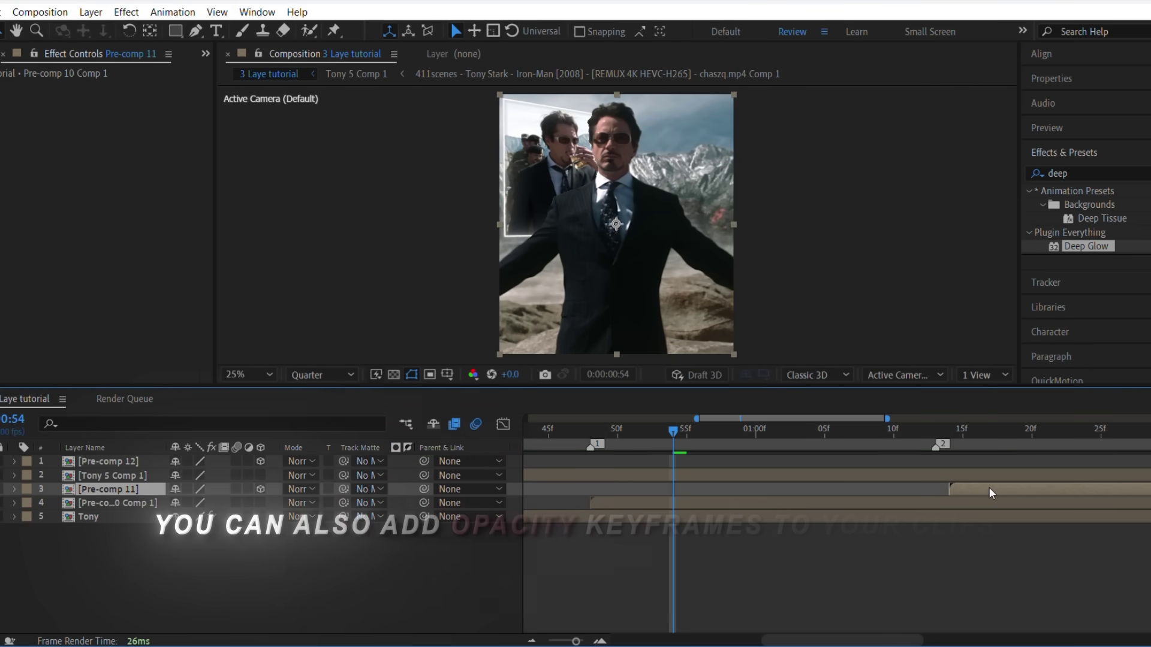
right_click(989, 488)
click(1087, 383)
key(Return)
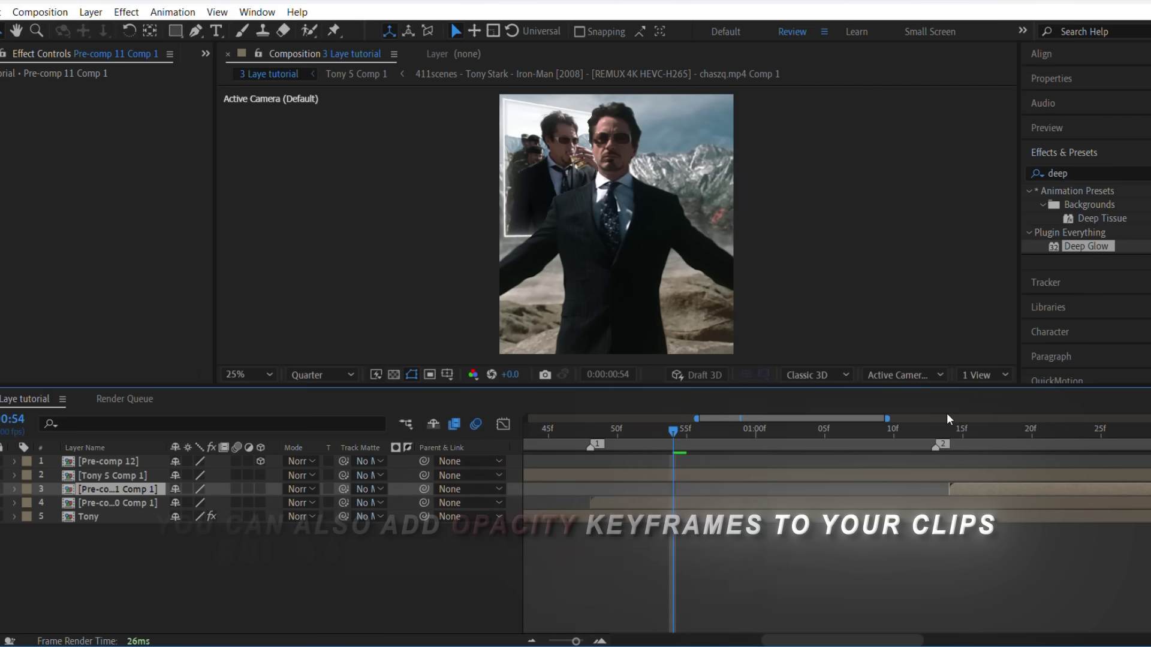
- Pre-compose the Pre-comp 12 layer into its own new composition, keeping the default name
right_click(132, 462)
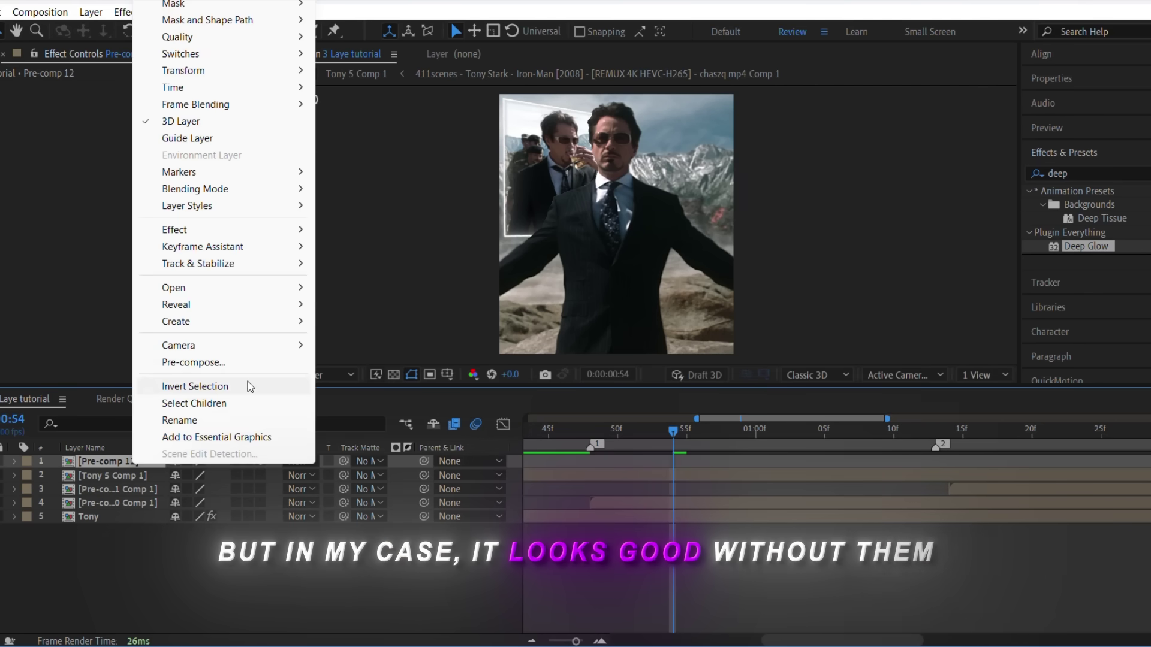
click(252, 362)
key(Return)
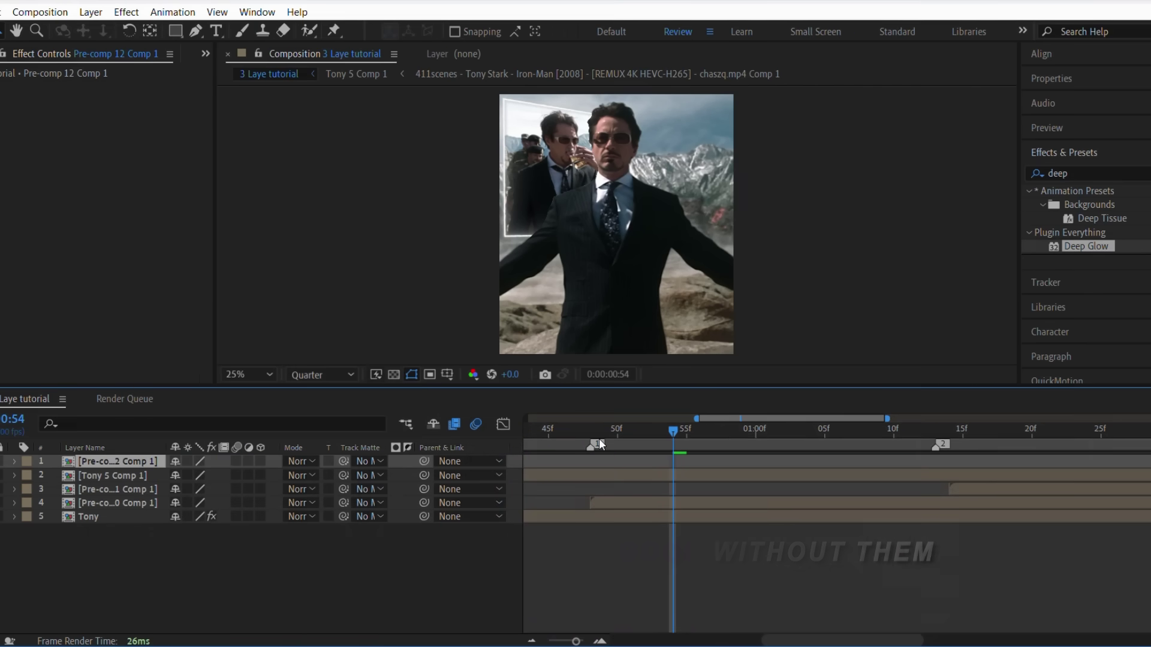